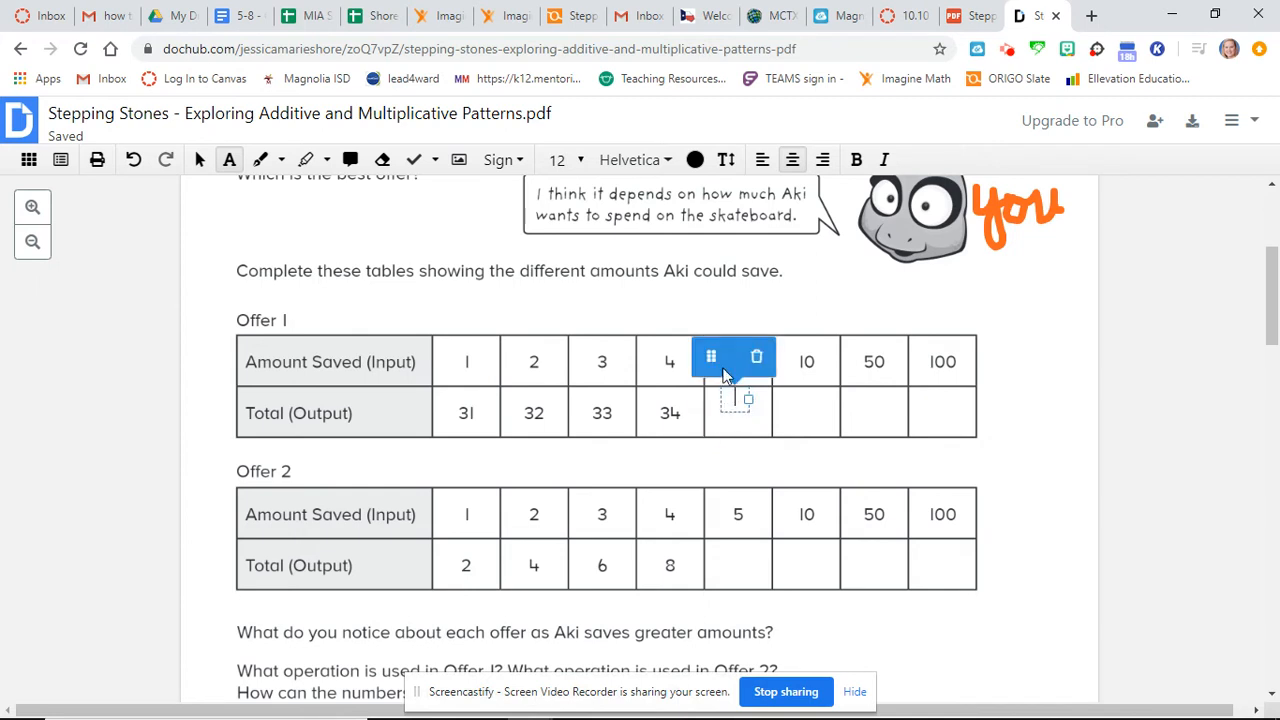
# Fill in the Offer 1 totals with 35 for input 5 and 36 for input 10, removing the stray text box below
pyautogui.moveTo(711, 356); pyautogui.dragTo(708, 372)
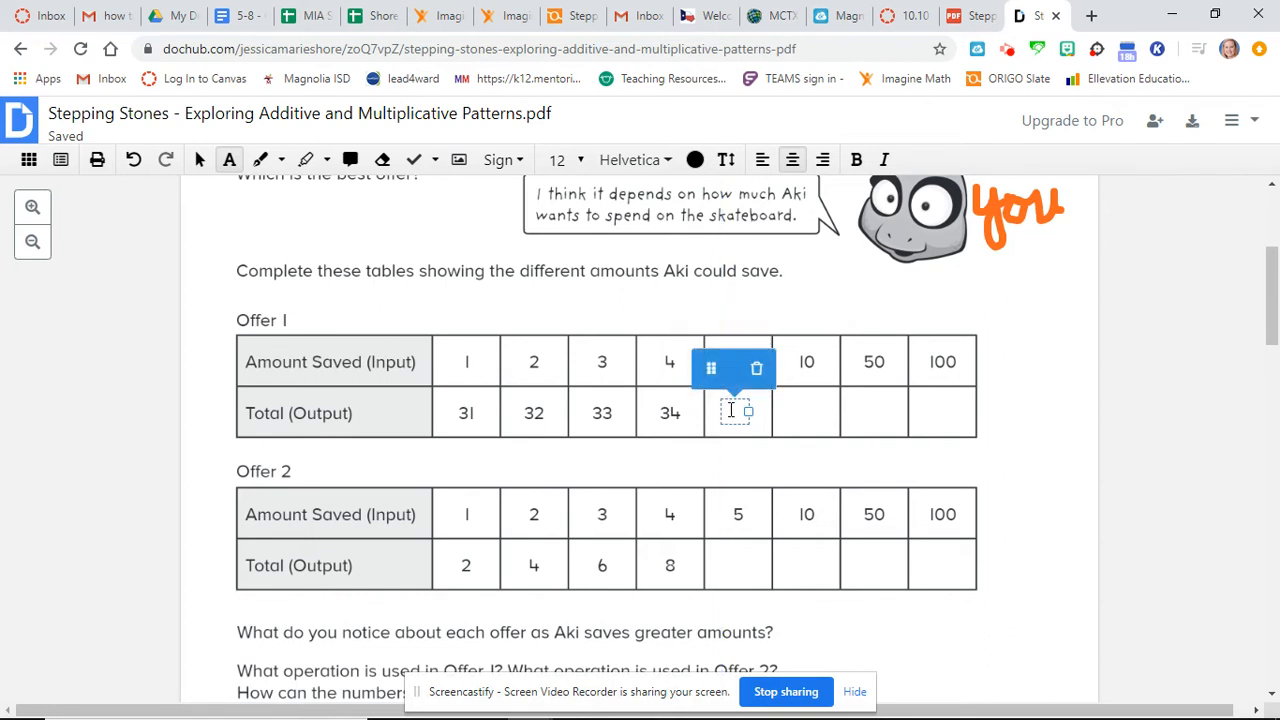
pyautogui.write('35')
pyautogui.click(811, 412)
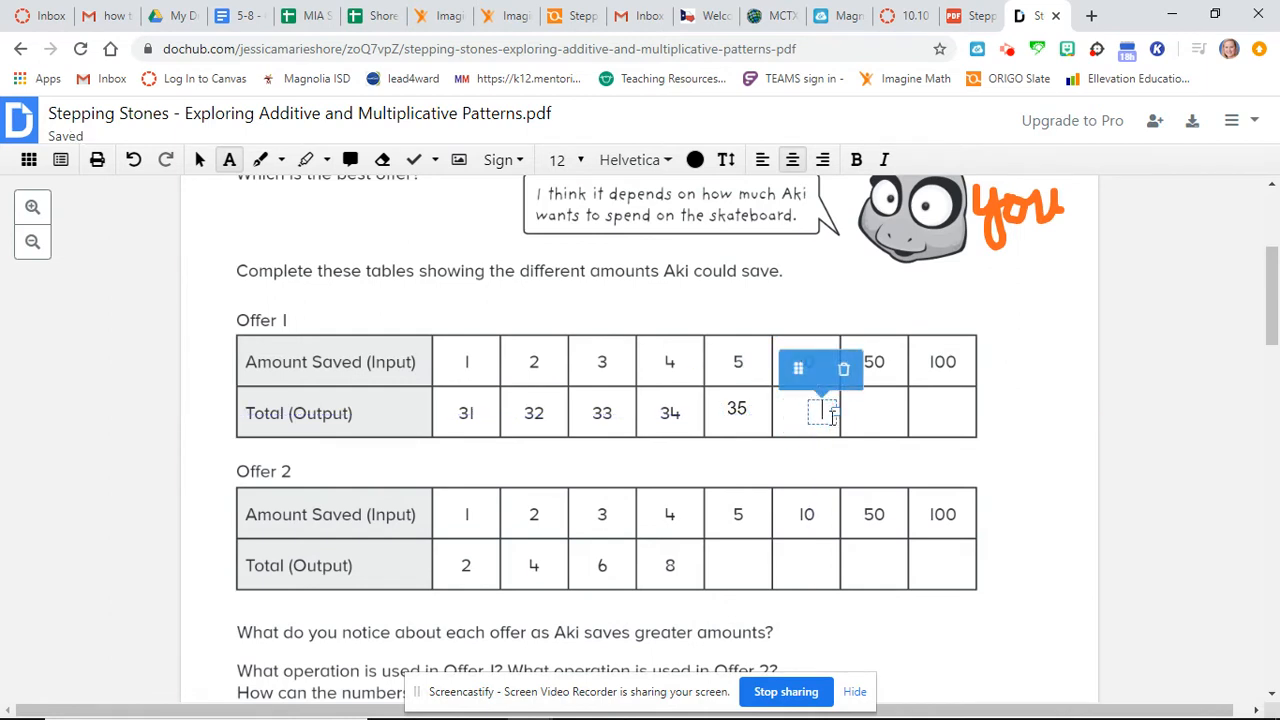
pyautogui.moveTo(799, 368); pyautogui.dragTo(786, 368)
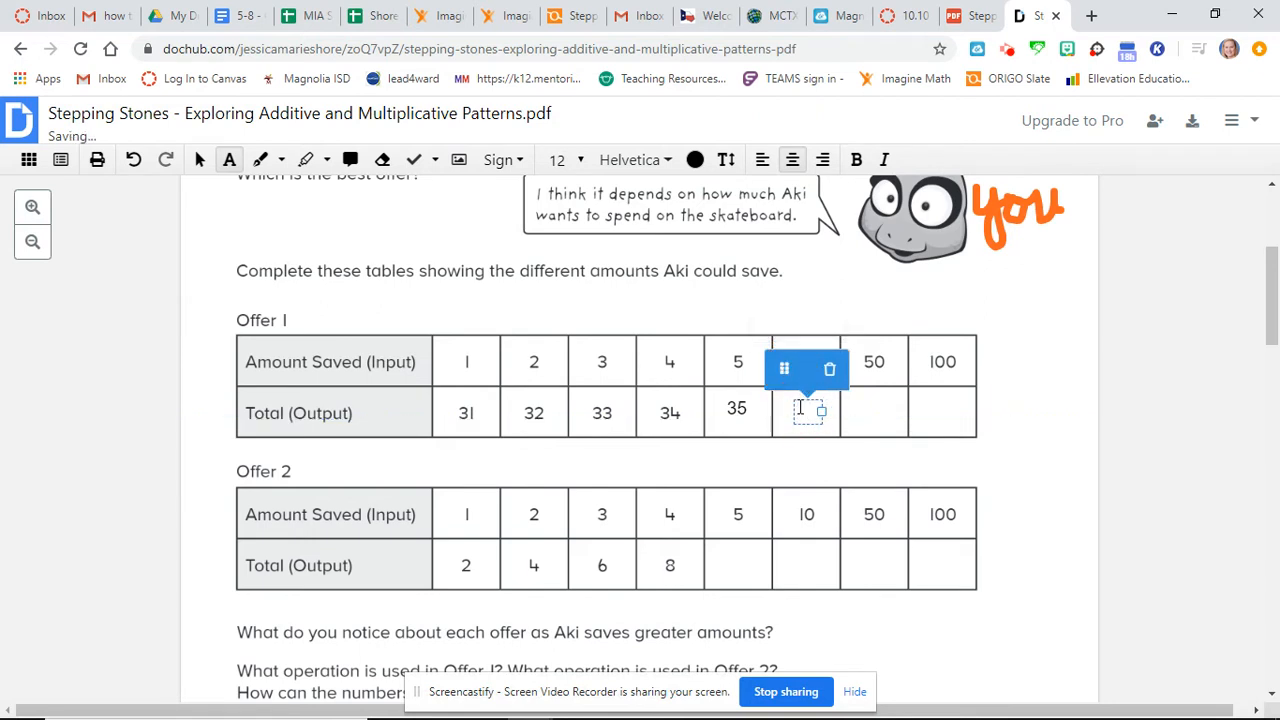
pyautogui.write('36')
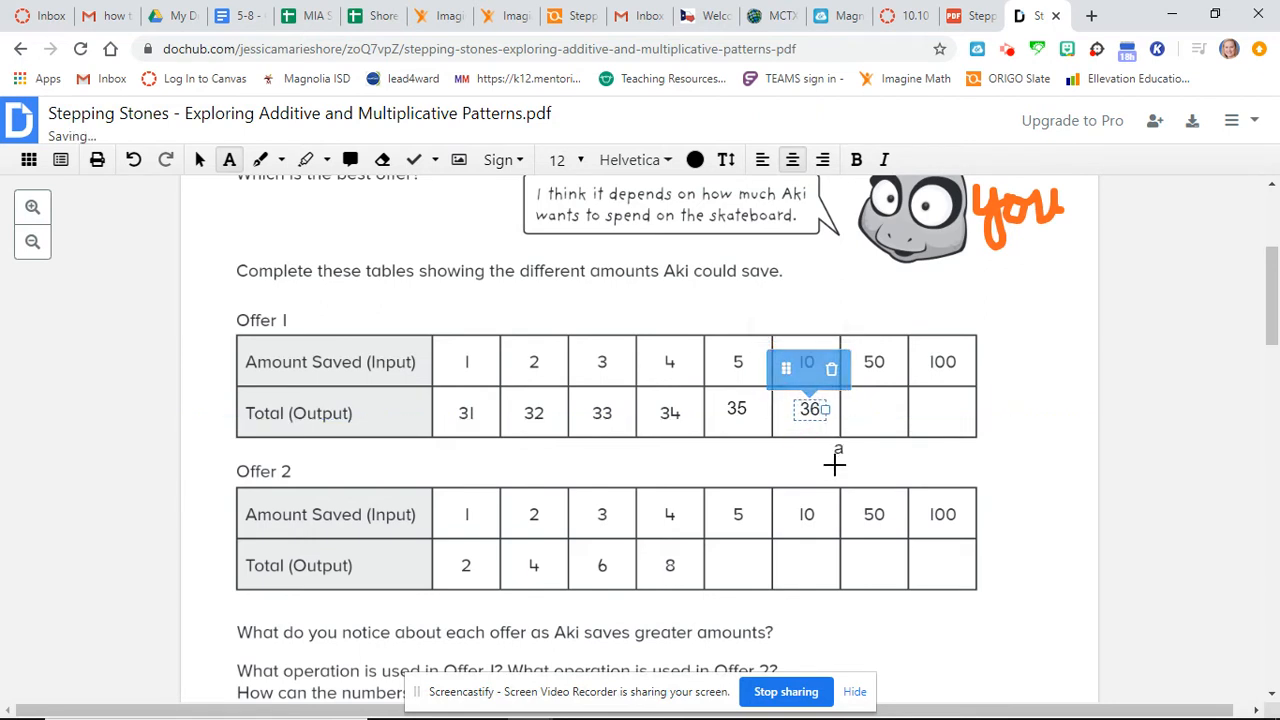
pyautogui.click(835, 466)
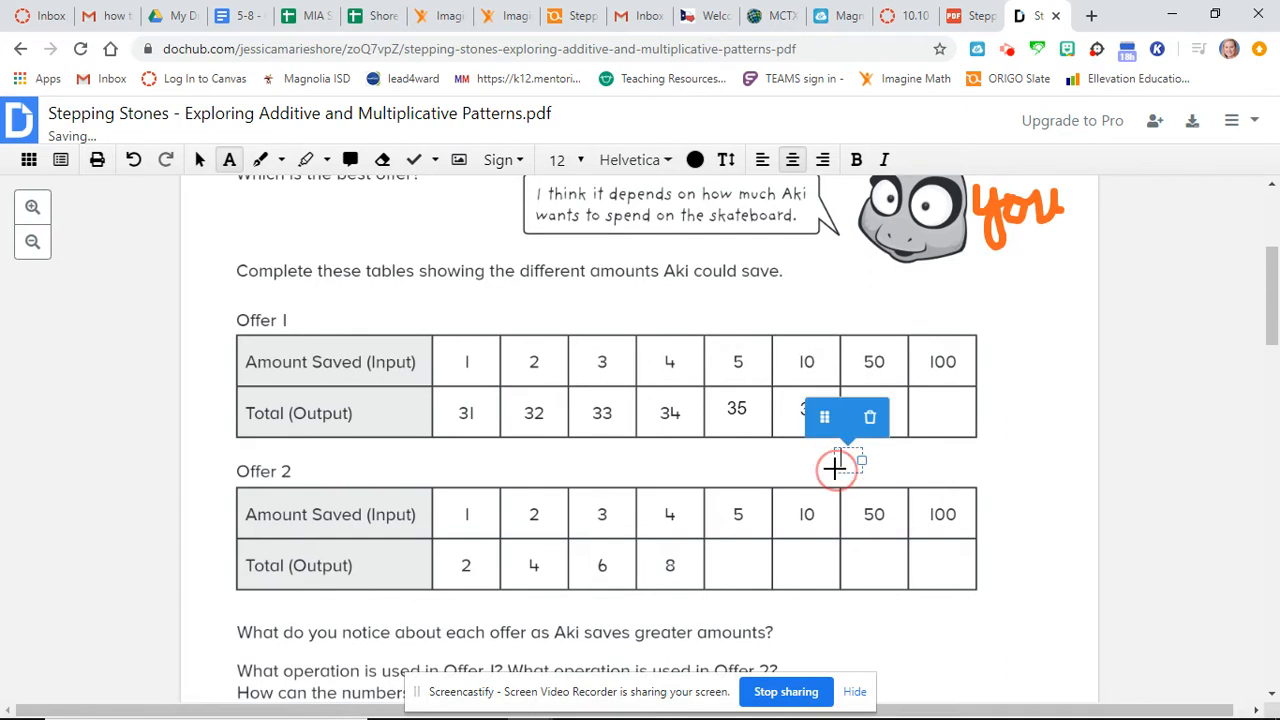
pyautogui.click(871, 419)
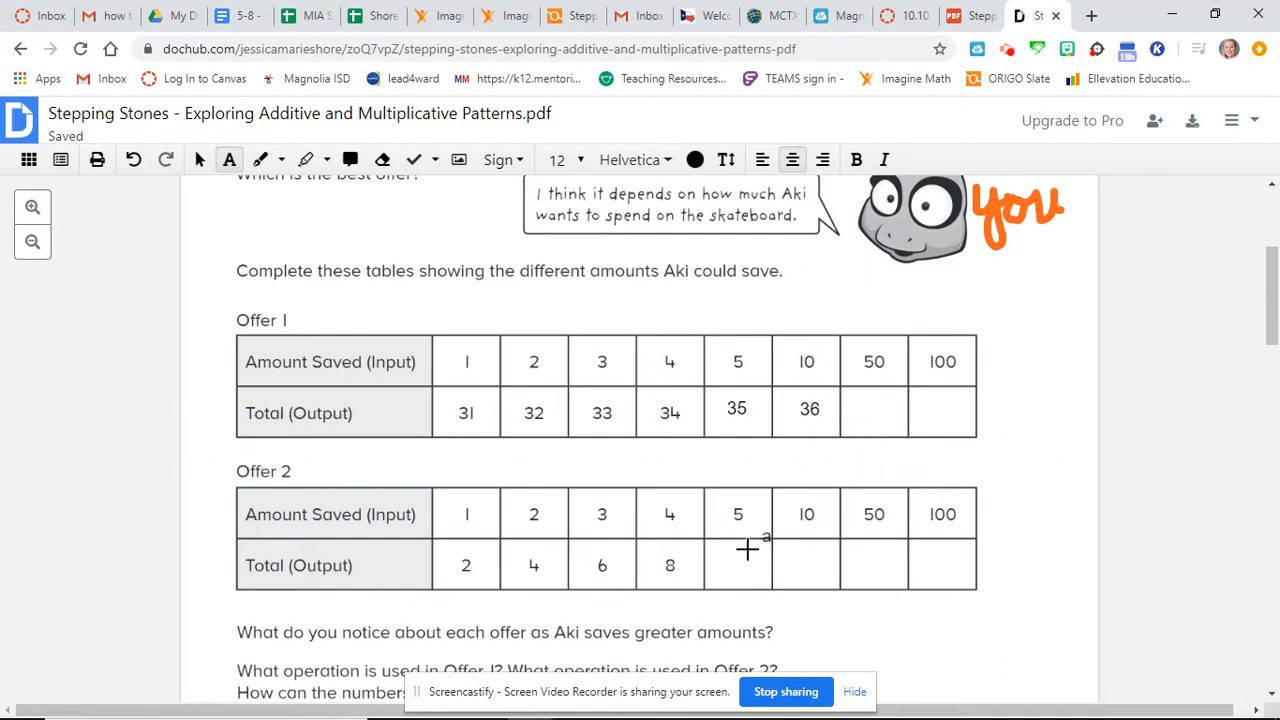
# Fill in the Offer 2 totals with 10 for input 5 and 20 for input 10, and leave text entry
pyautogui.click(722, 566)
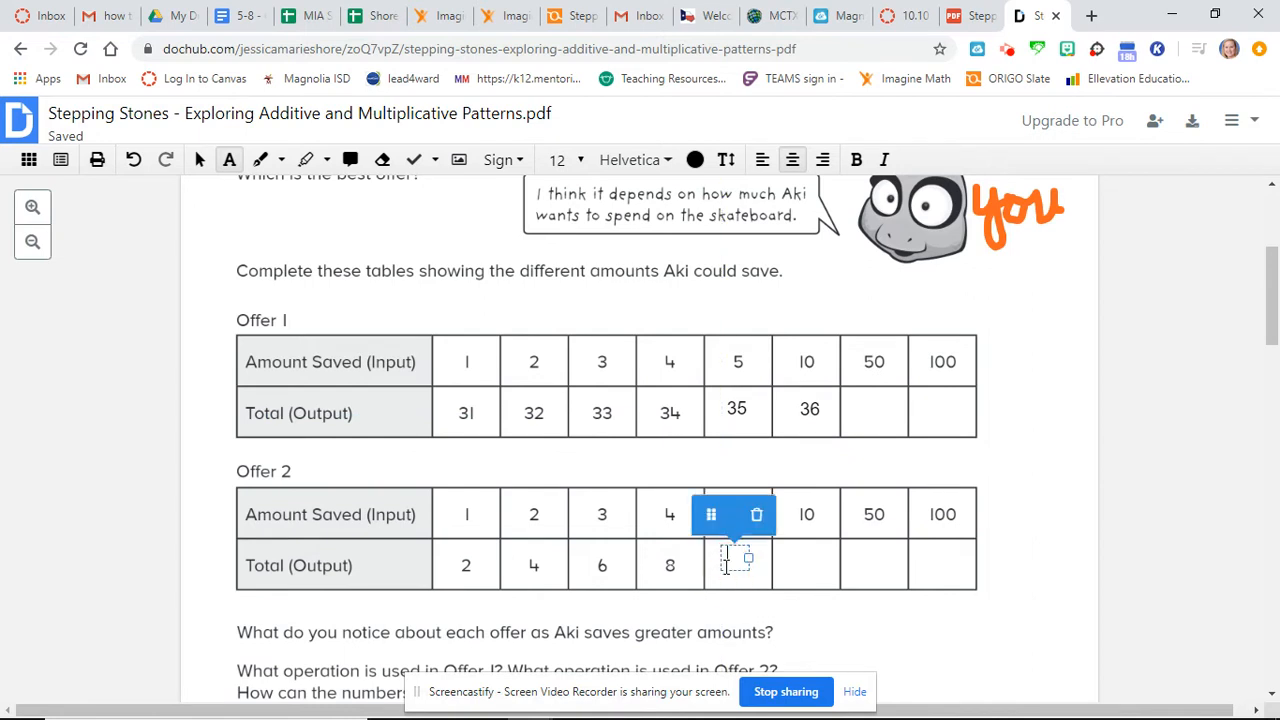
pyautogui.moveTo(711, 516)
pyautogui.mouseDown()
pyautogui.moveTo(714, 540)
pyautogui.moveTo(718, 529)
pyautogui.mouseUp()
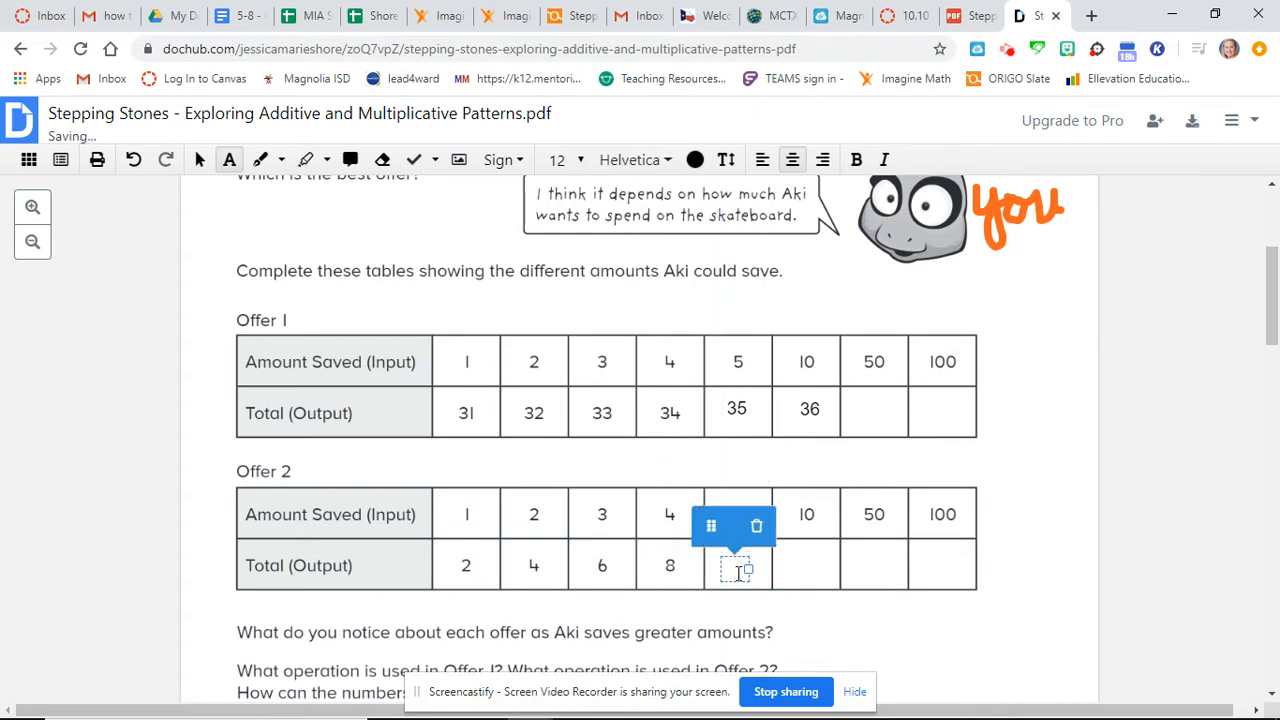
pyautogui.write('10')
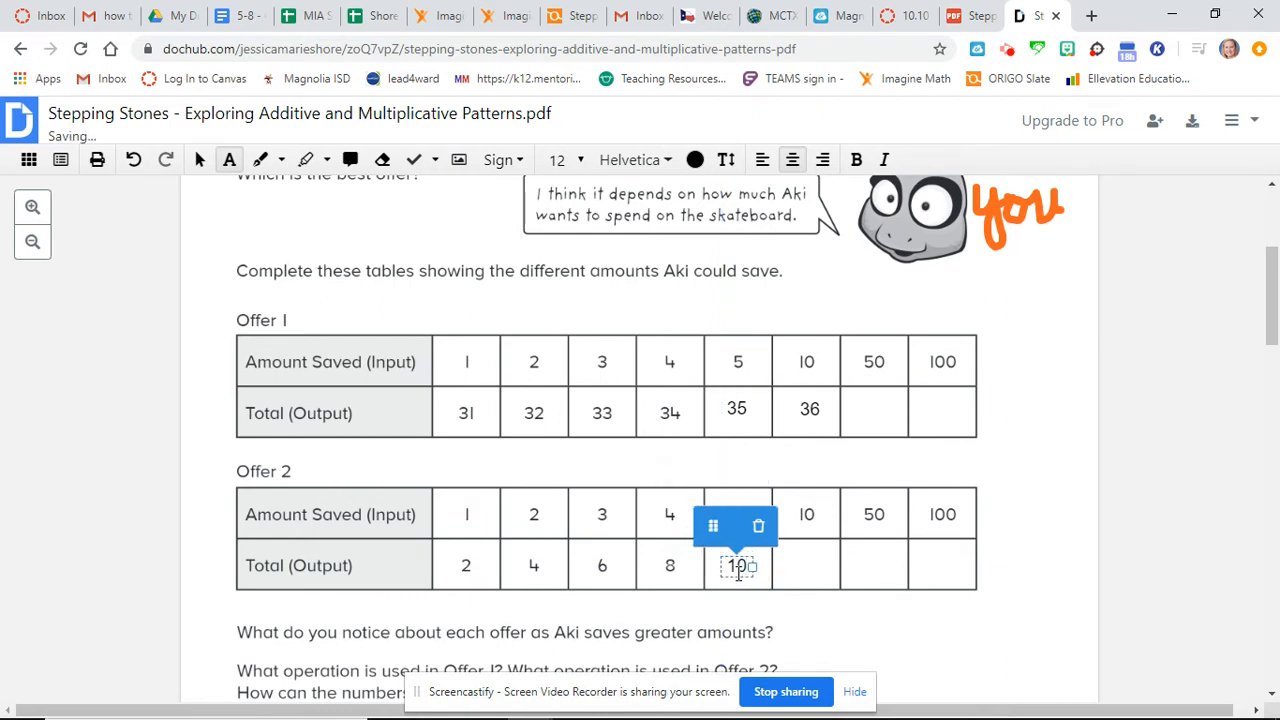
pyautogui.click(786, 560)
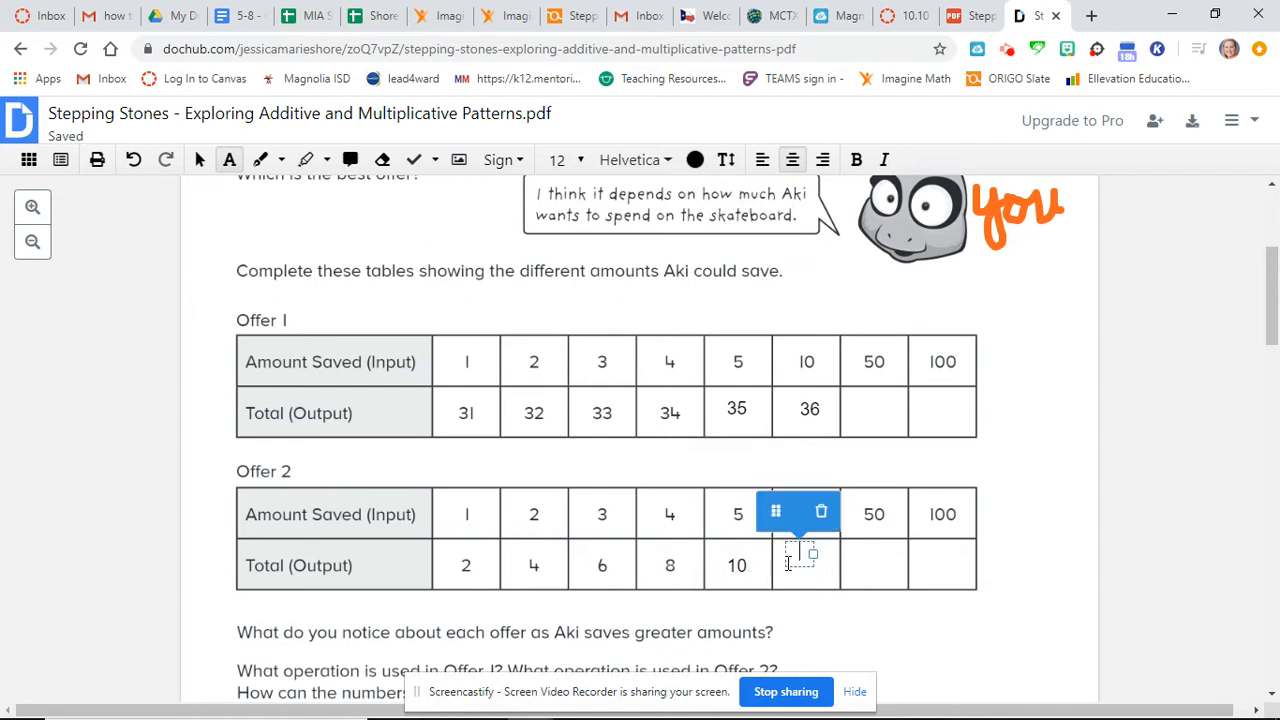
pyautogui.write('20')
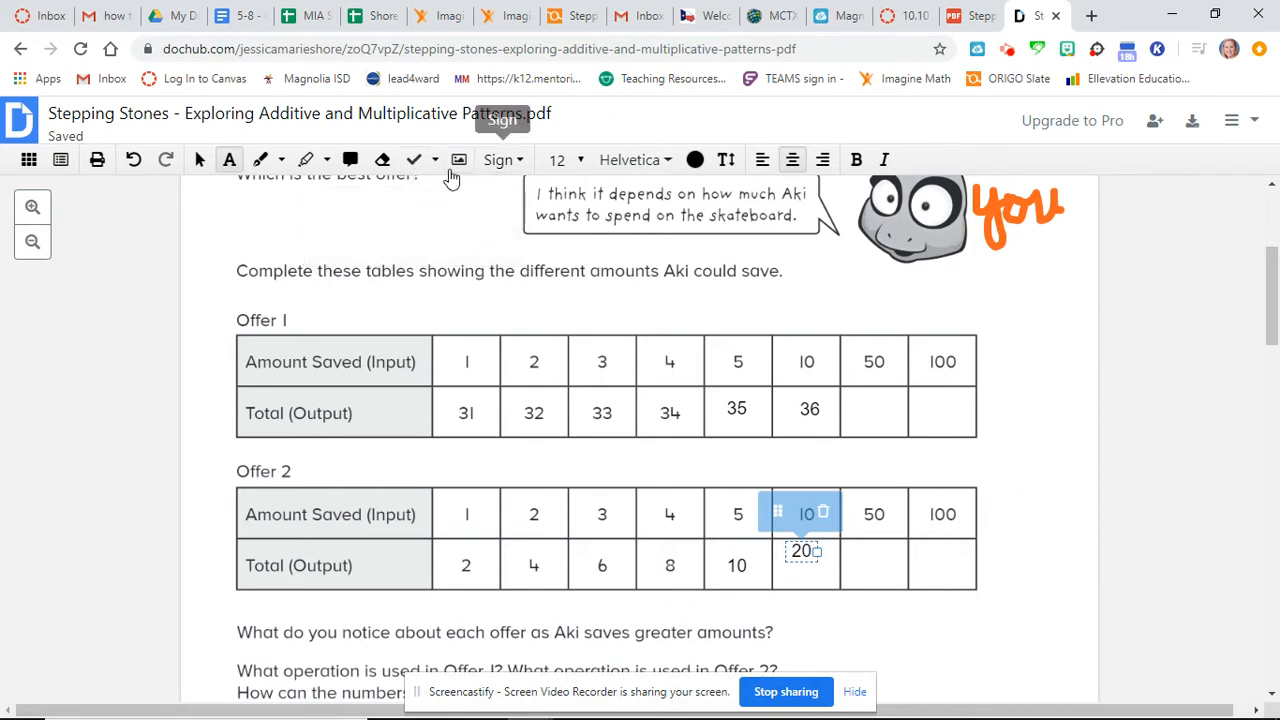
pyautogui.click(199, 160)
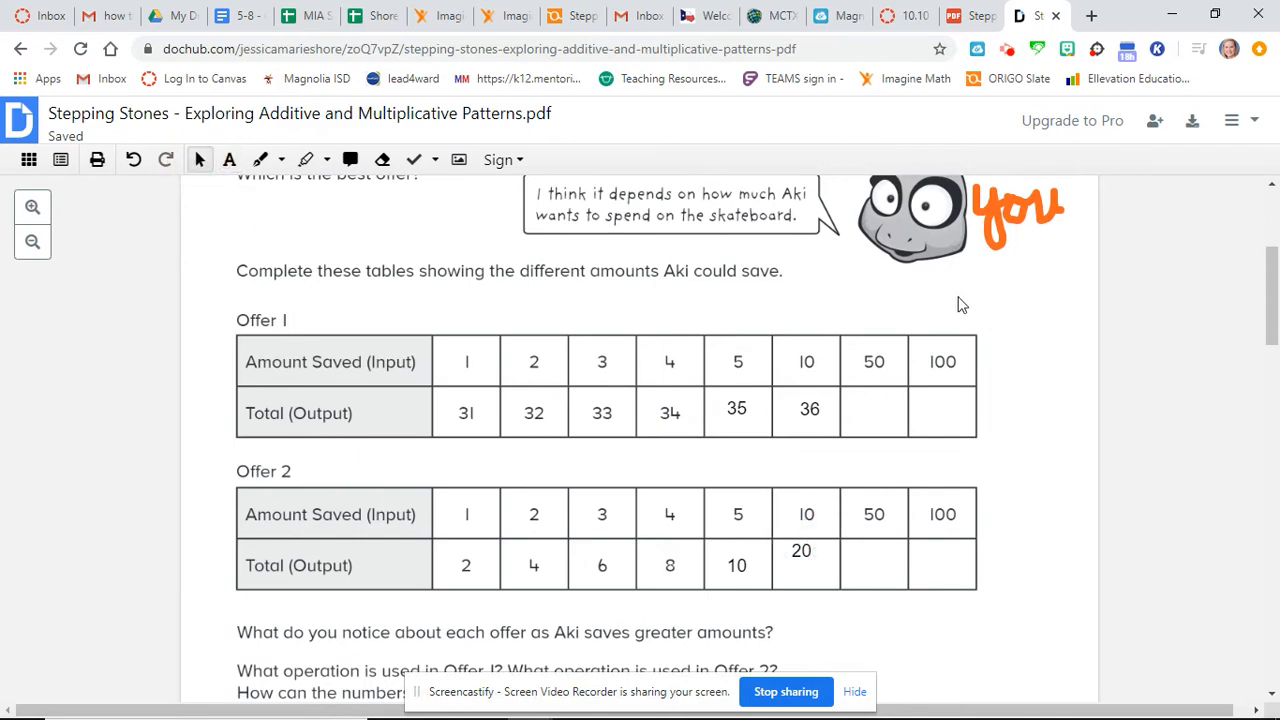
# Export the worksheet to Google Drive with the file name "10.10" followed by the student's first name and last initial
pyautogui.scroll(3, 960, 305)
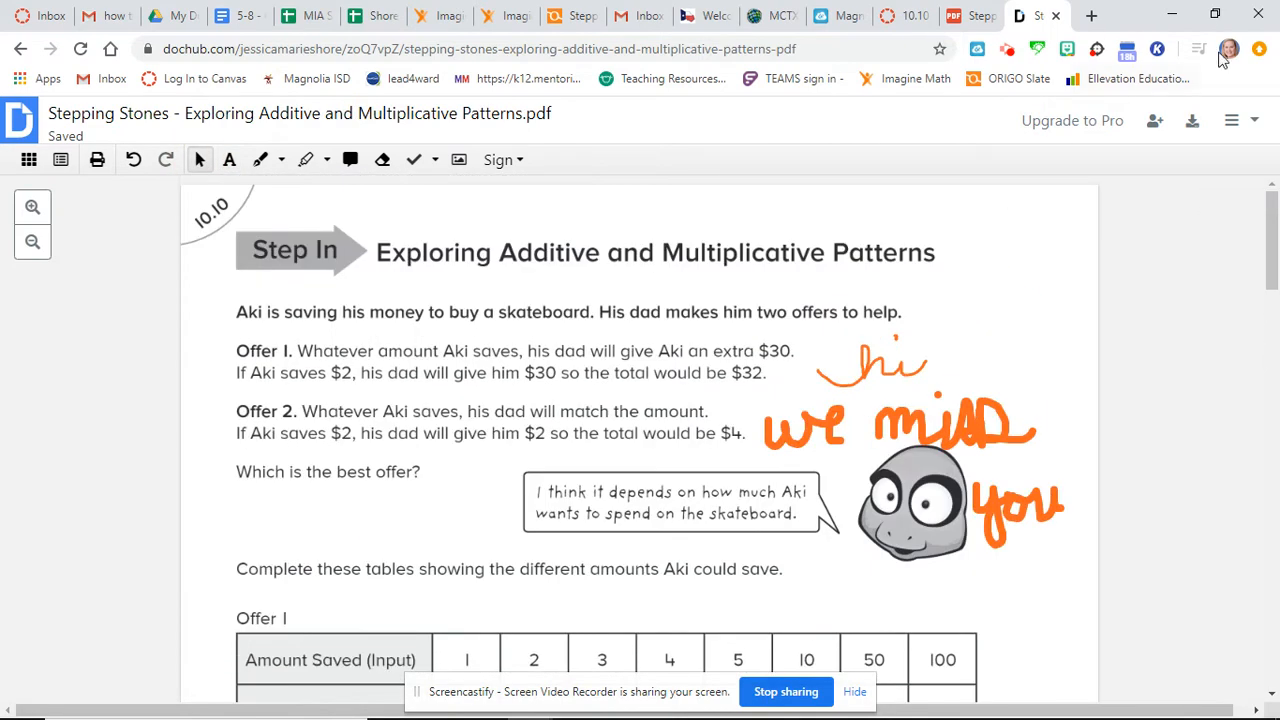
pyautogui.click(1194, 124)
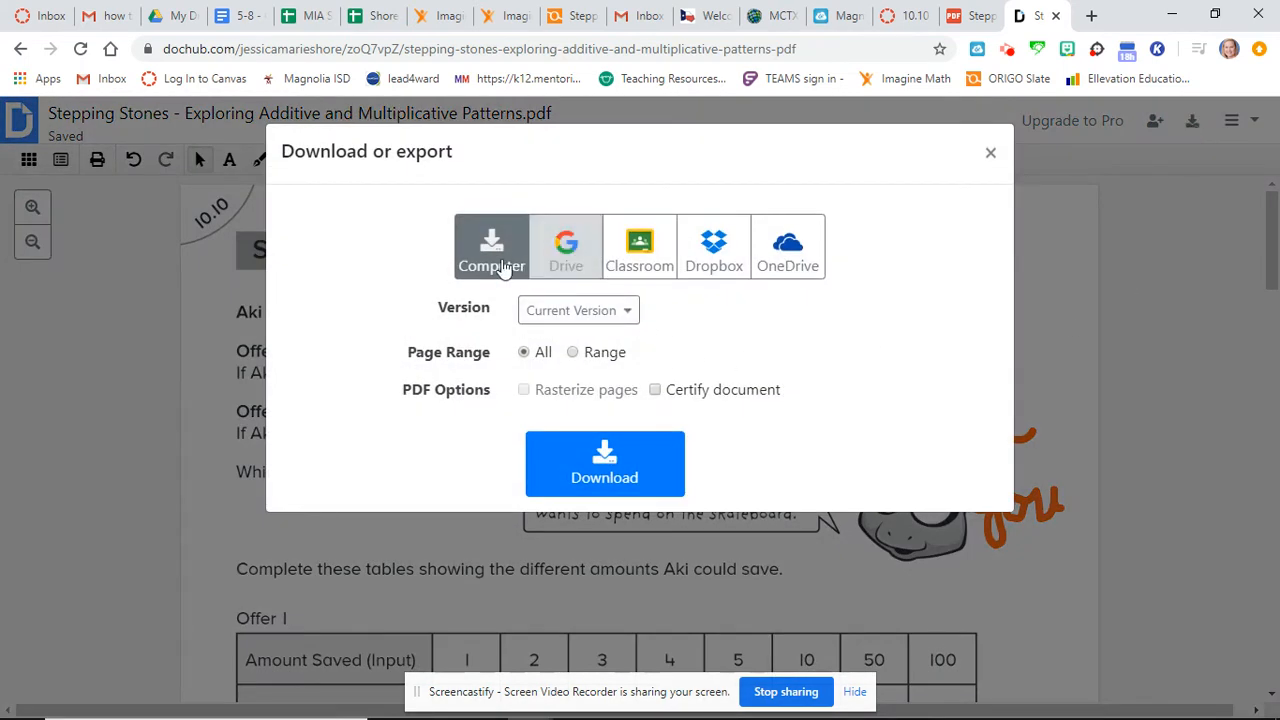
pyautogui.click(572, 256)
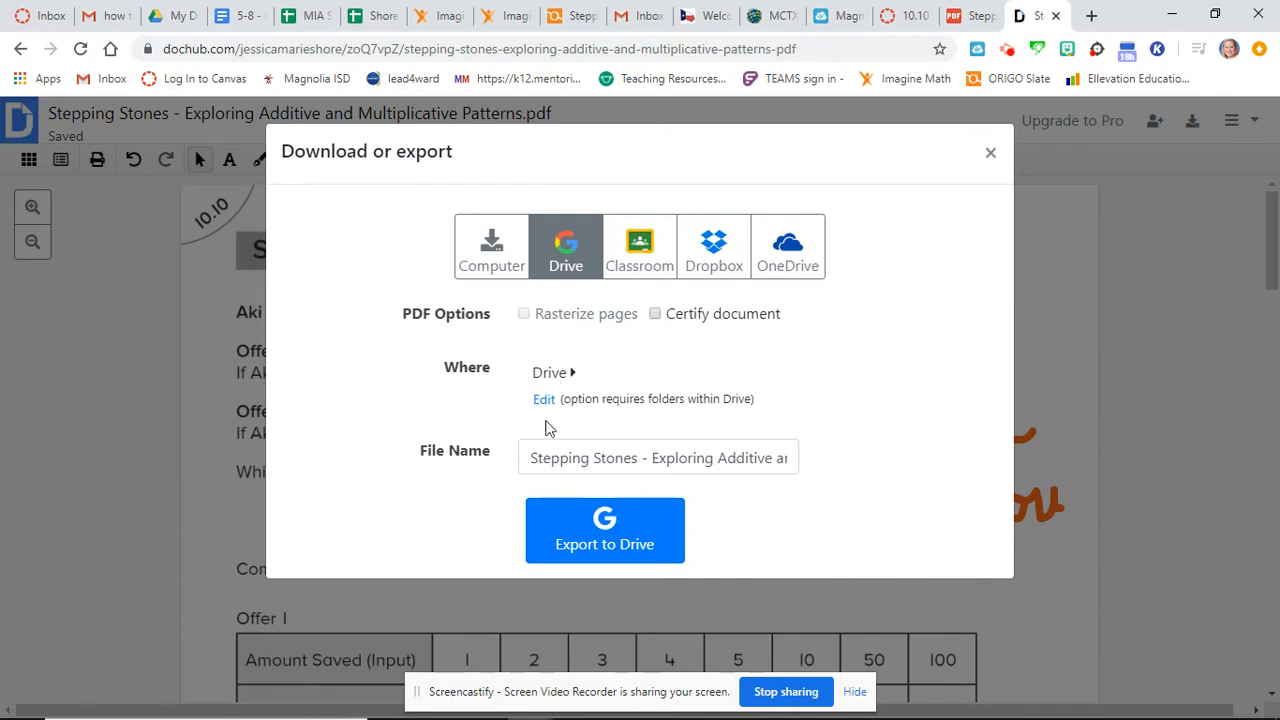
pyautogui.moveTo(524, 457); pyautogui.dragTo(890, 457)
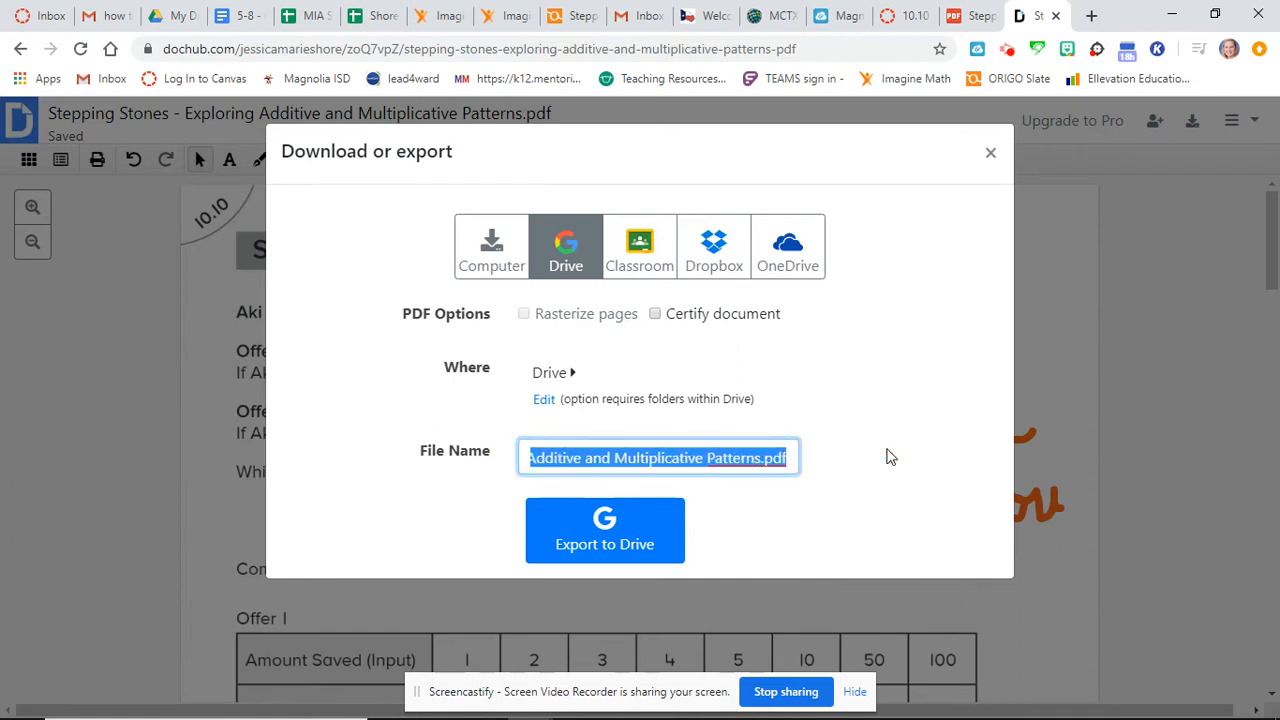
pyautogui.write('10.10 Rebecca S.')
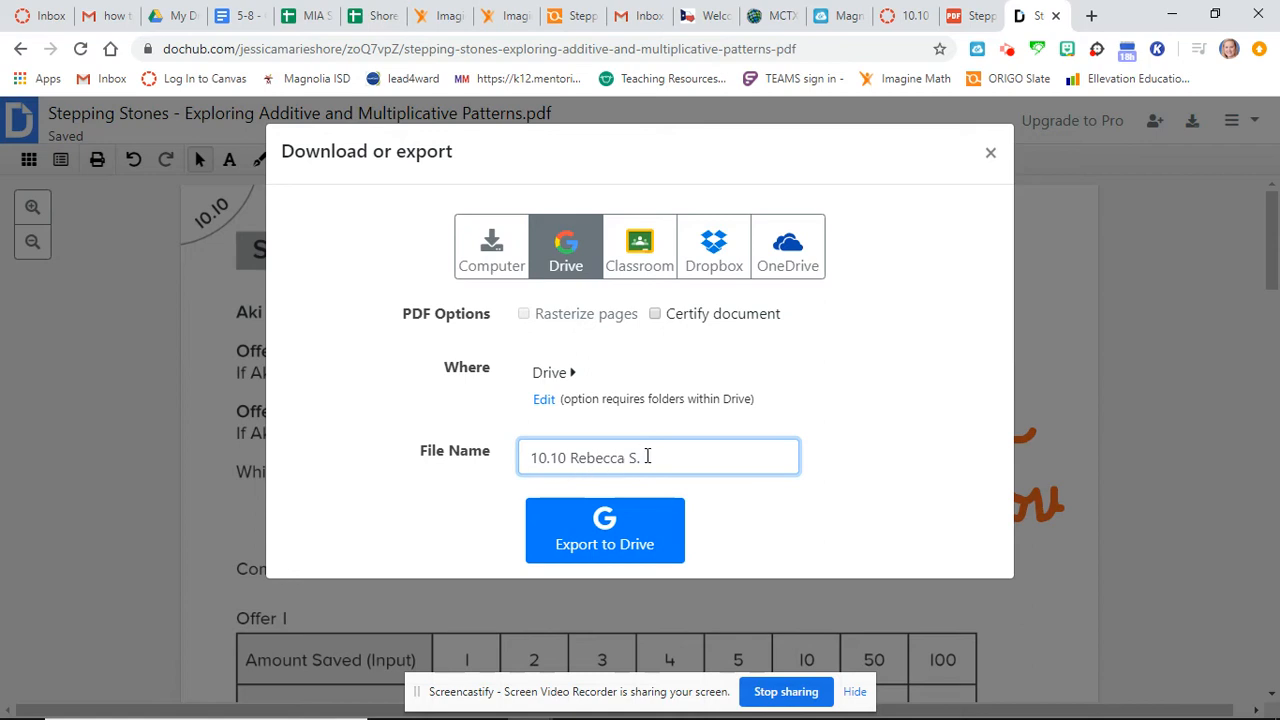
pyautogui.click(610, 544)
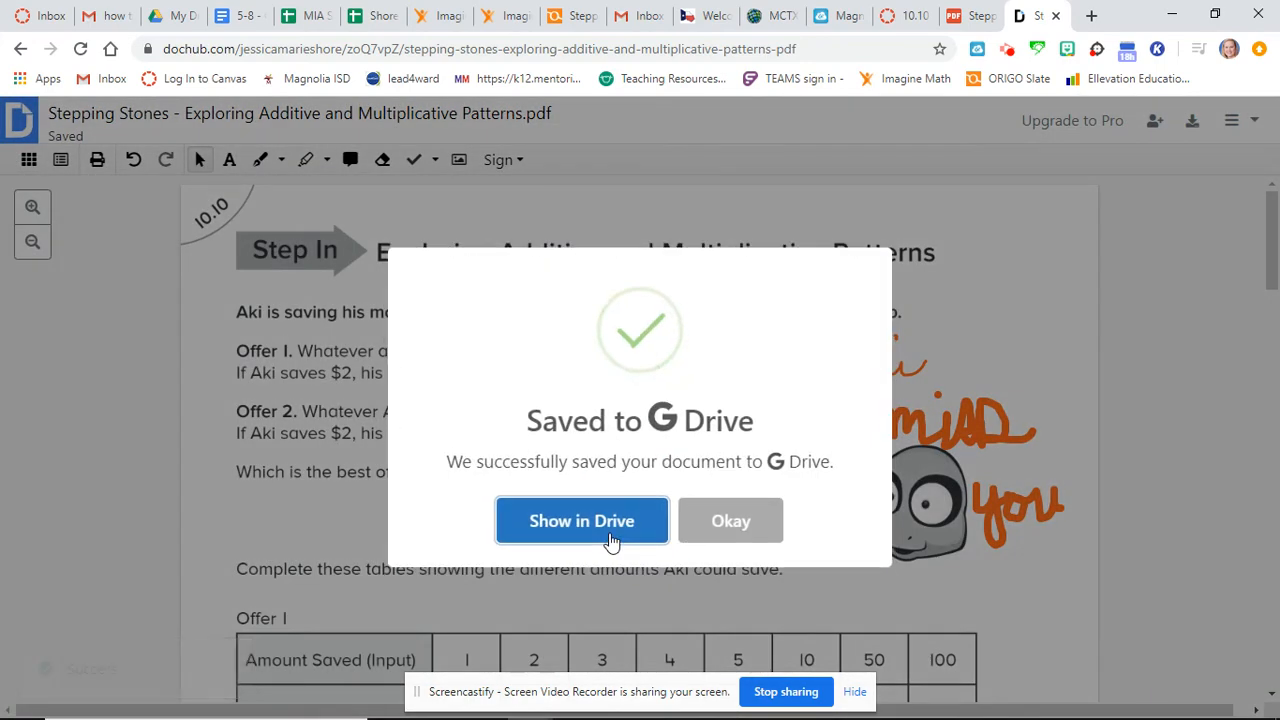
pyautogui.click(730, 521)
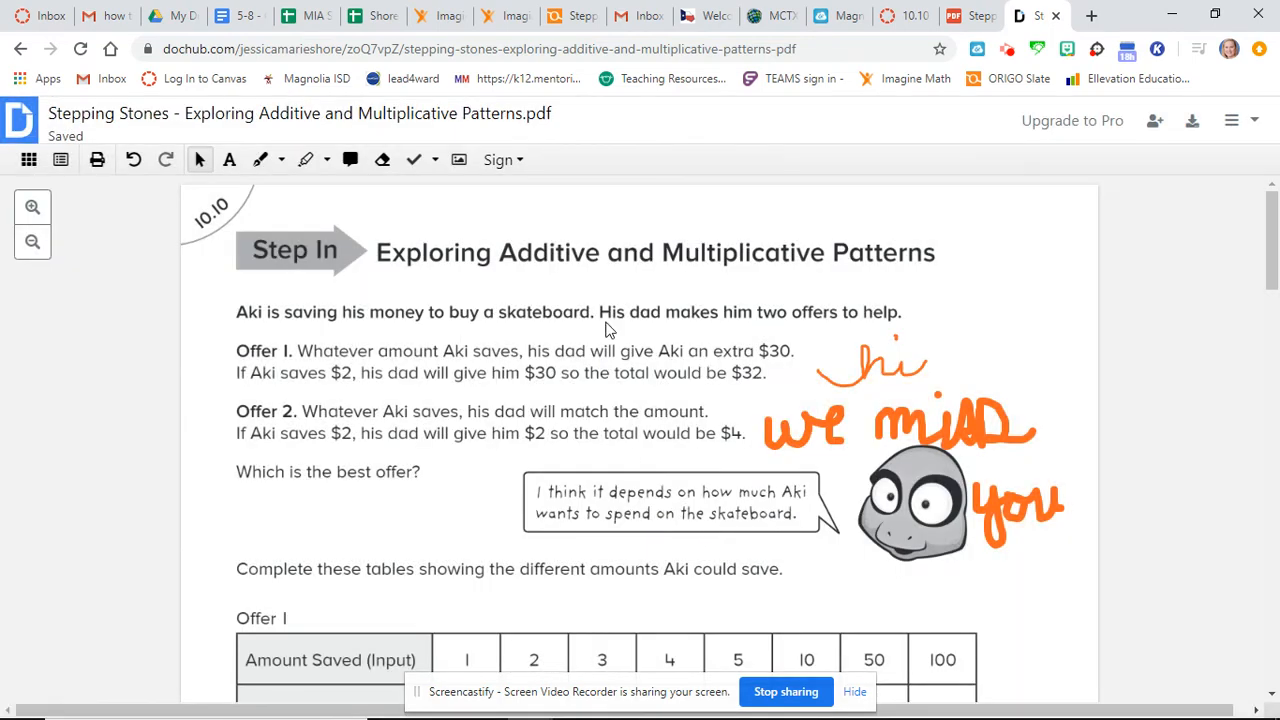
# Close the DocHub and worksheet PDF pages and start re-submitting the 10.10 assignment in Canvas
pyautogui.click(1057, 17)
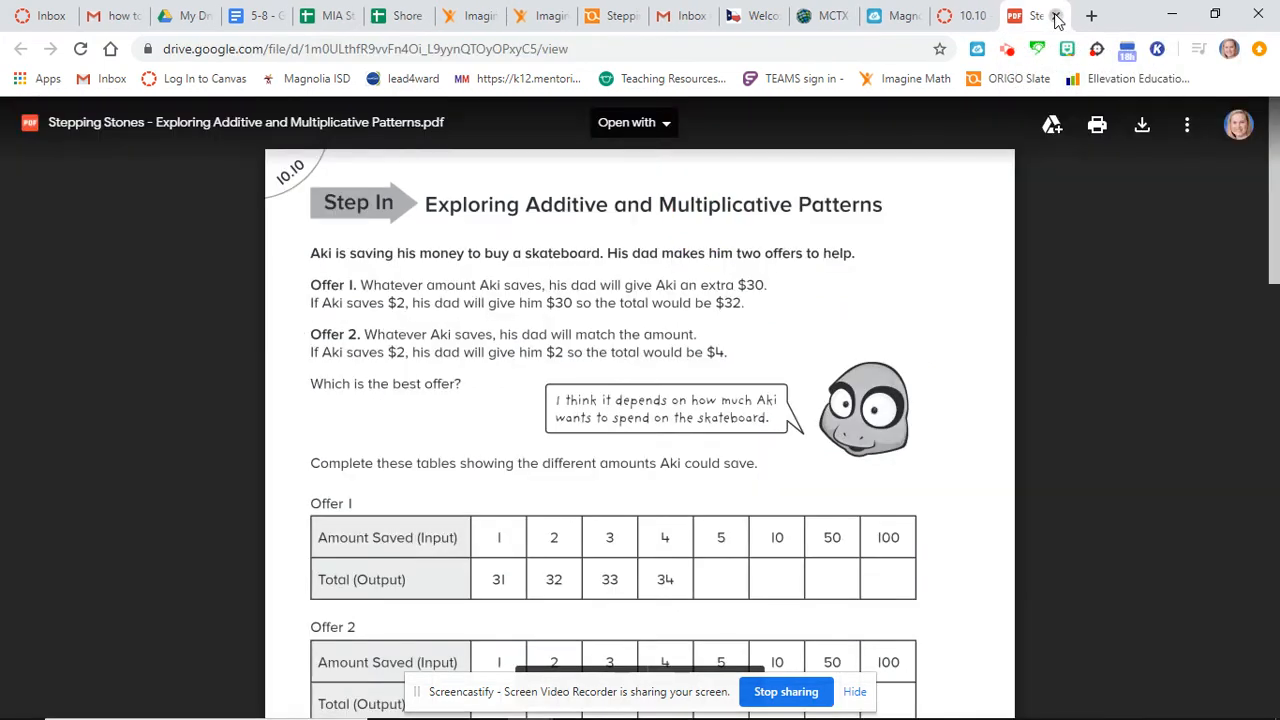
pyautogui.click(1057, 17)
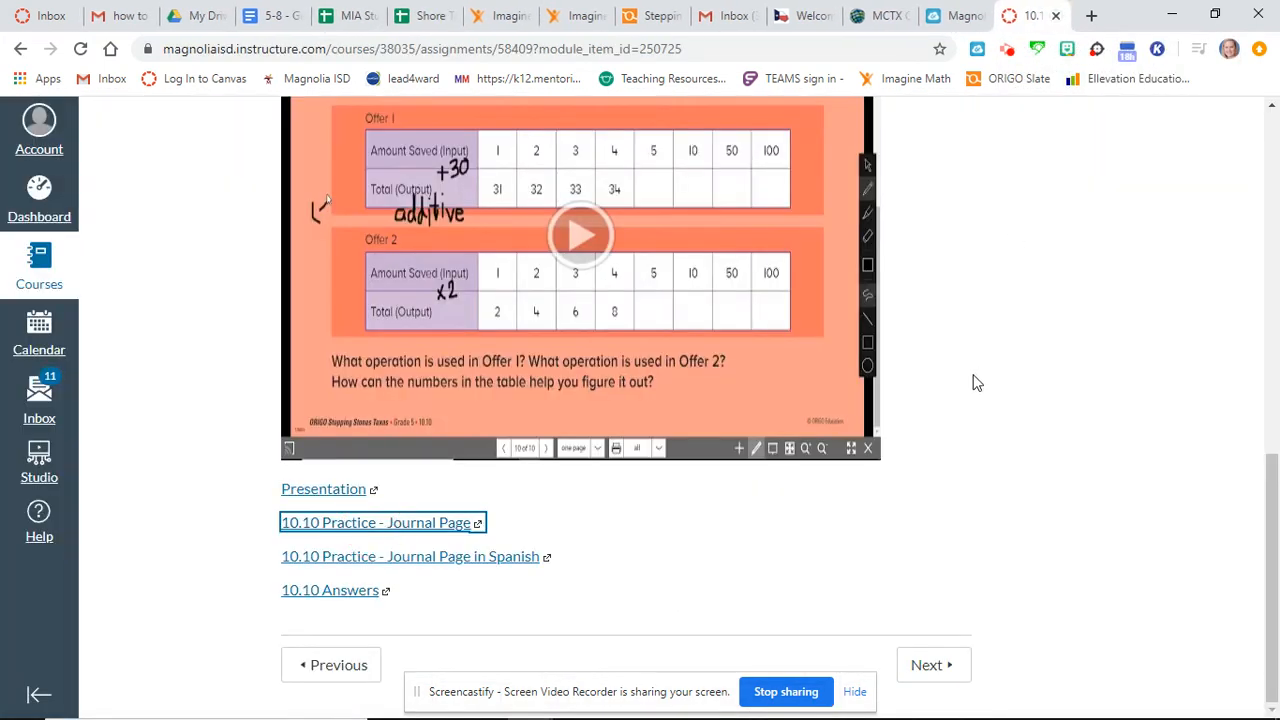
pyautogui.scroll(10, 976, 383)
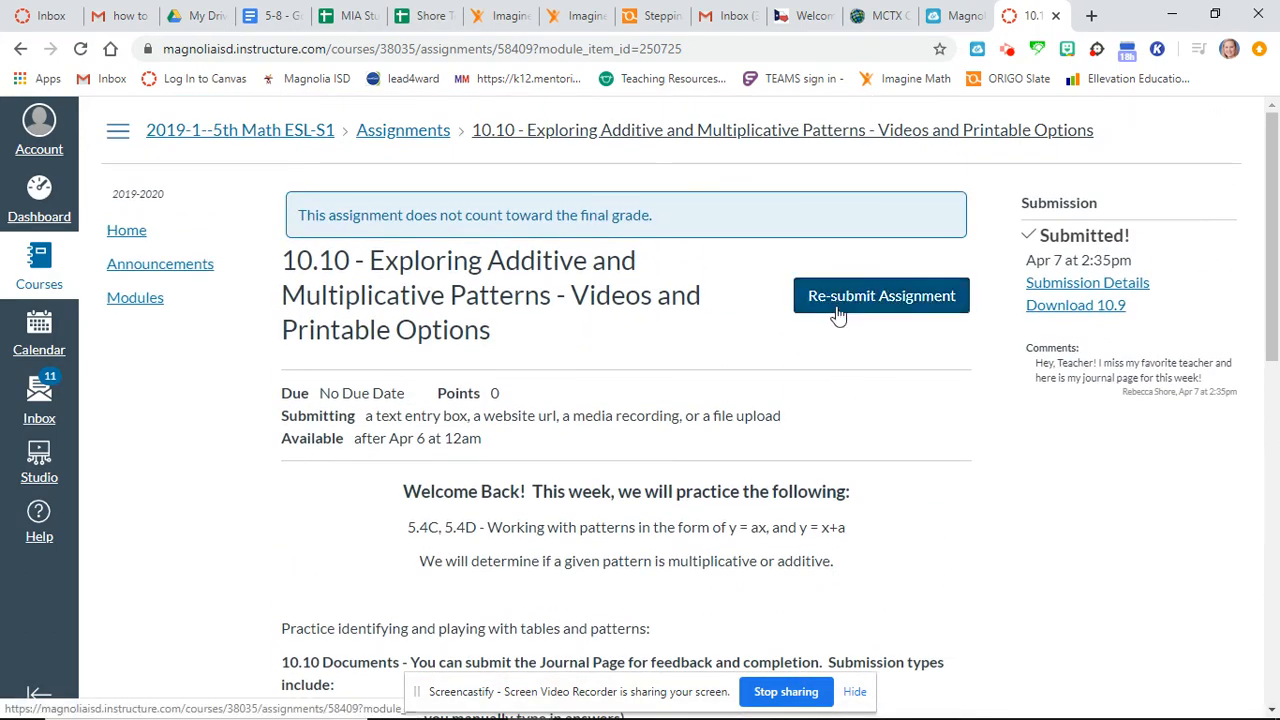
pyautogui.click(893, 298)
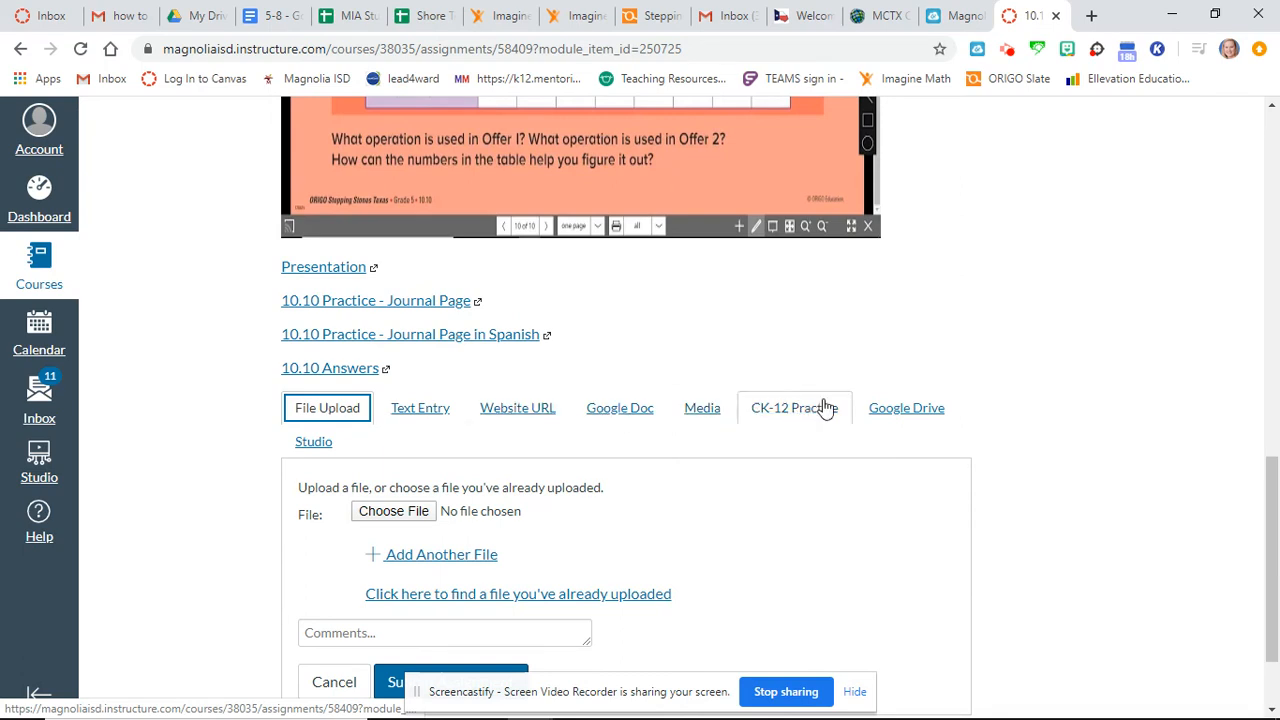
# Choose Google Drive as the submission source, look through its files and search them for "10."
pyautogui.click(886, 416)
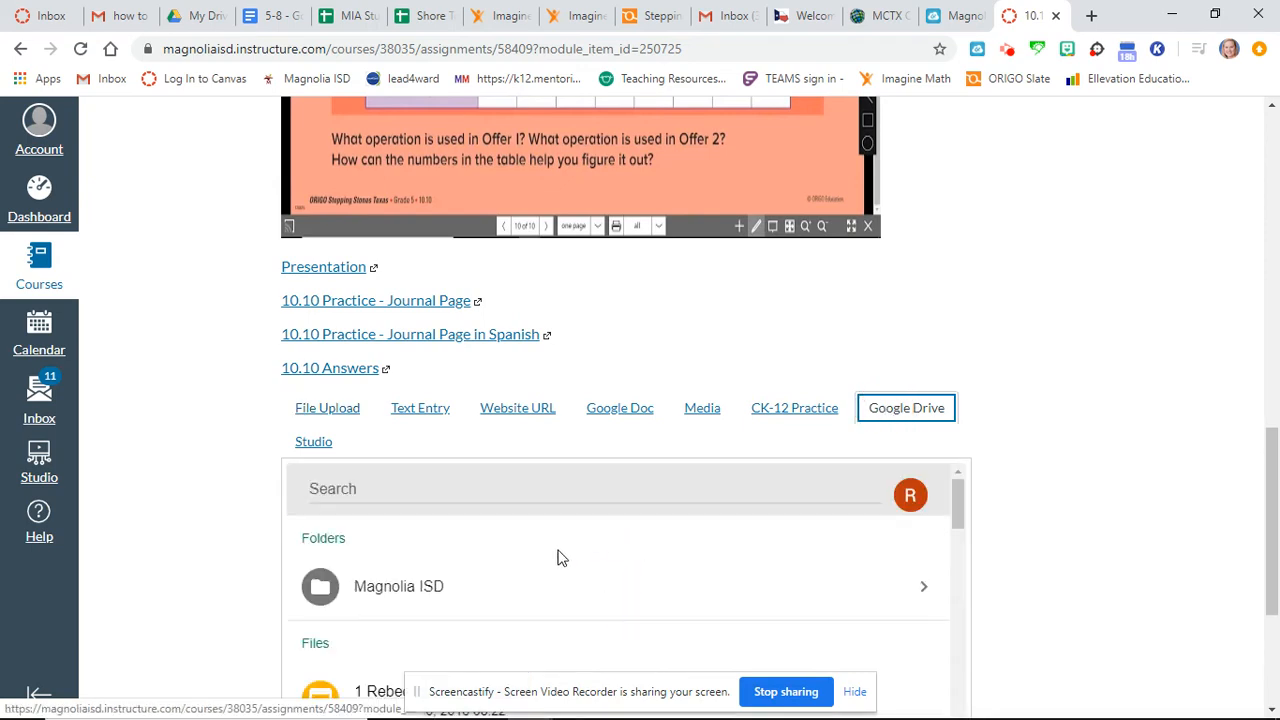
pyautogui.scroll(-10, 549, 558)
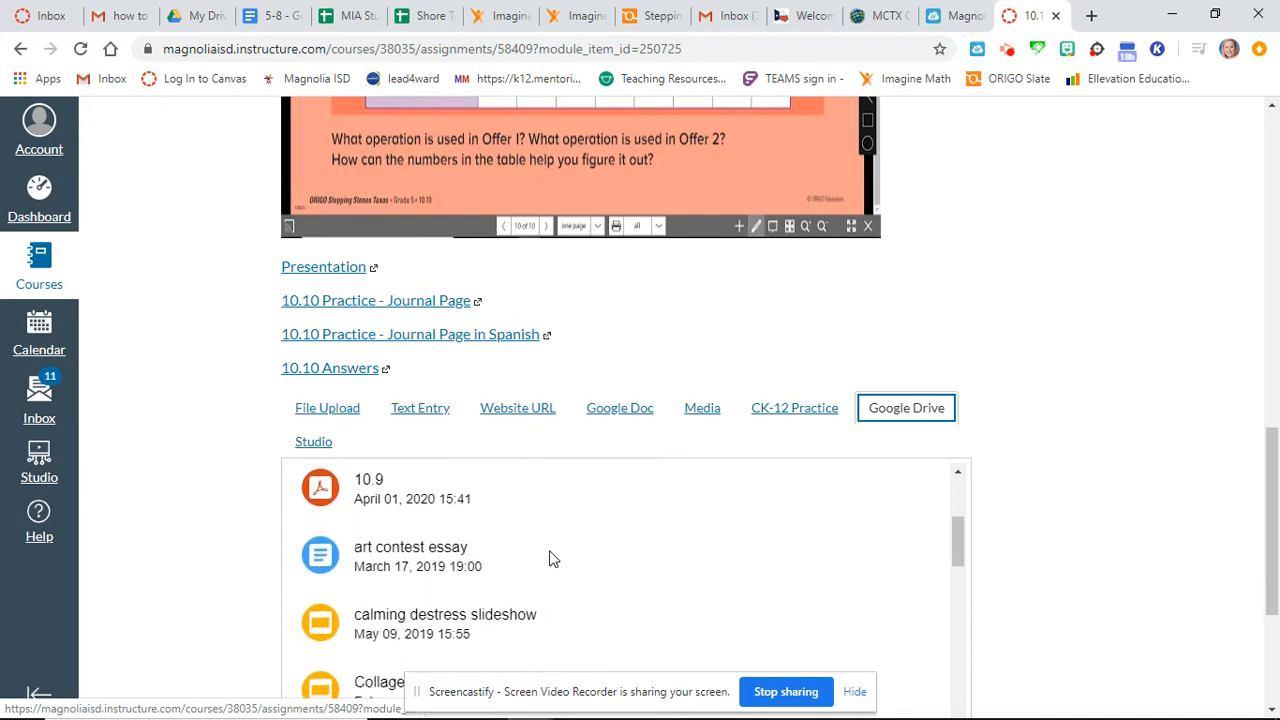
pyautogui.scroll(-3, 549, 558)
pyautogui.scroll(13, 549, 558)
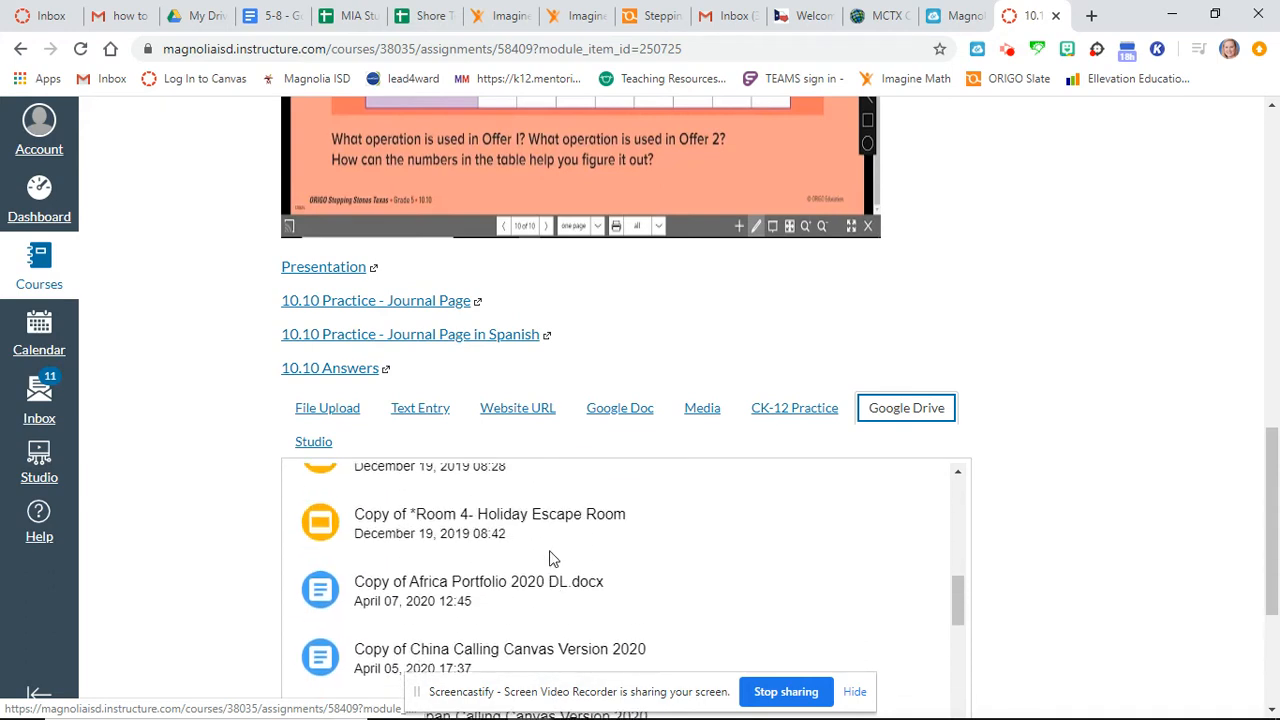
pyautogui.scroll(-10, 553, 558)
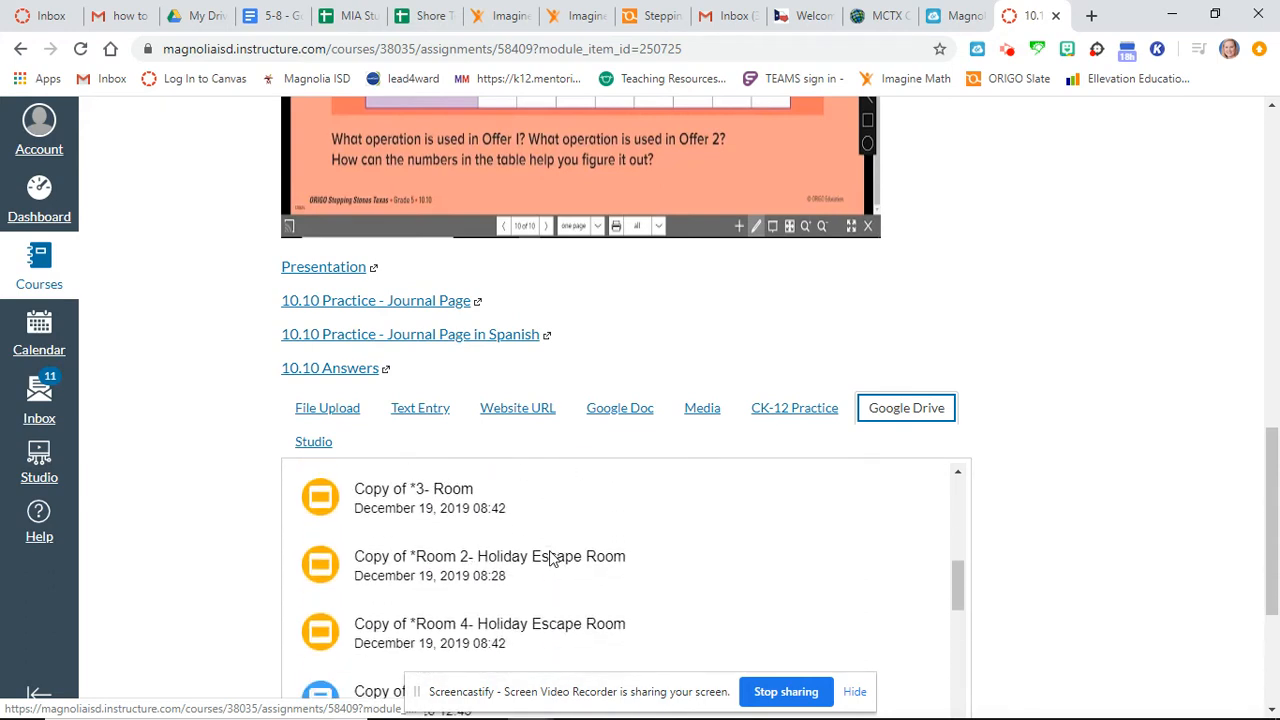
pyautogui.scroll(10, 549, 558)
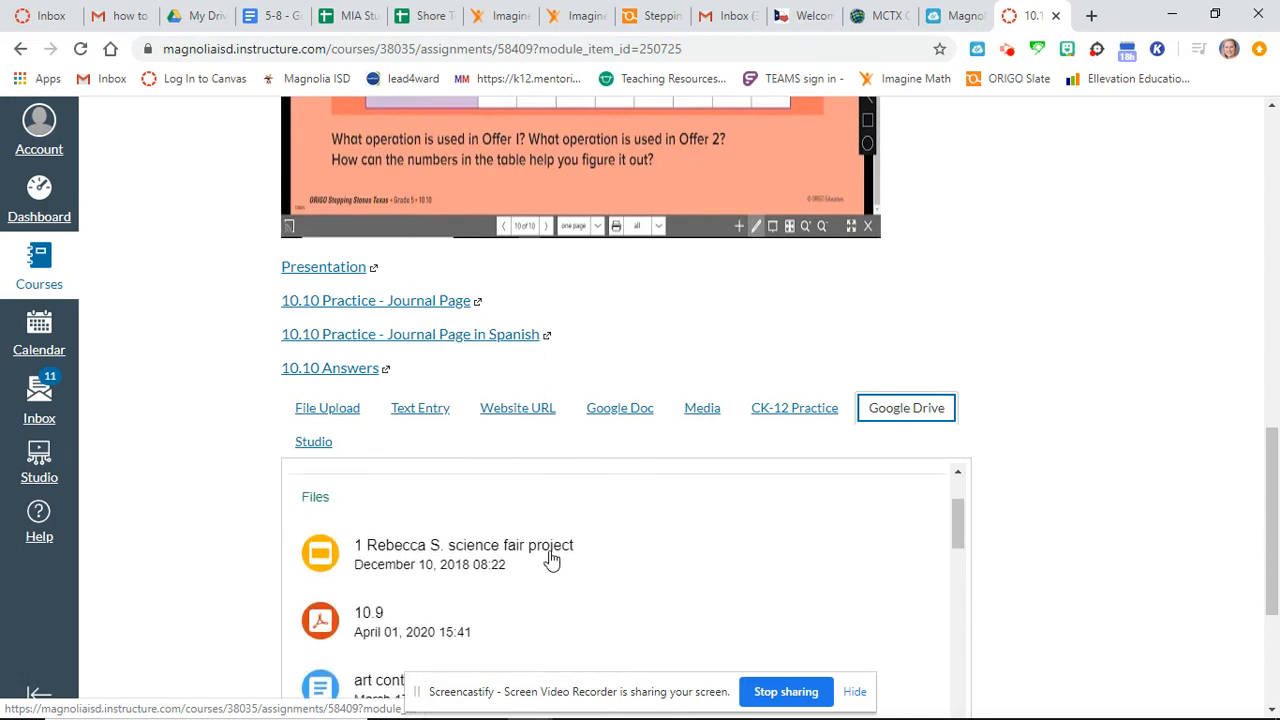
pyautogui.click(340, 486)
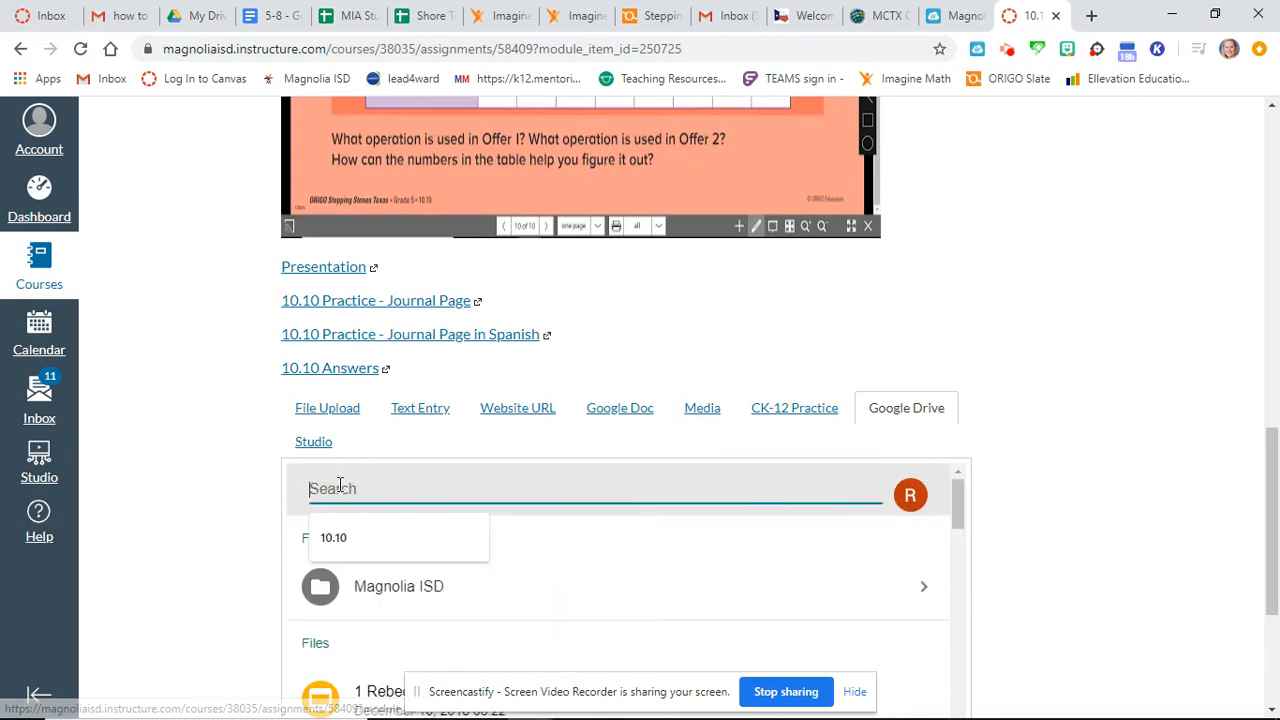
pyautogui.write('10.')
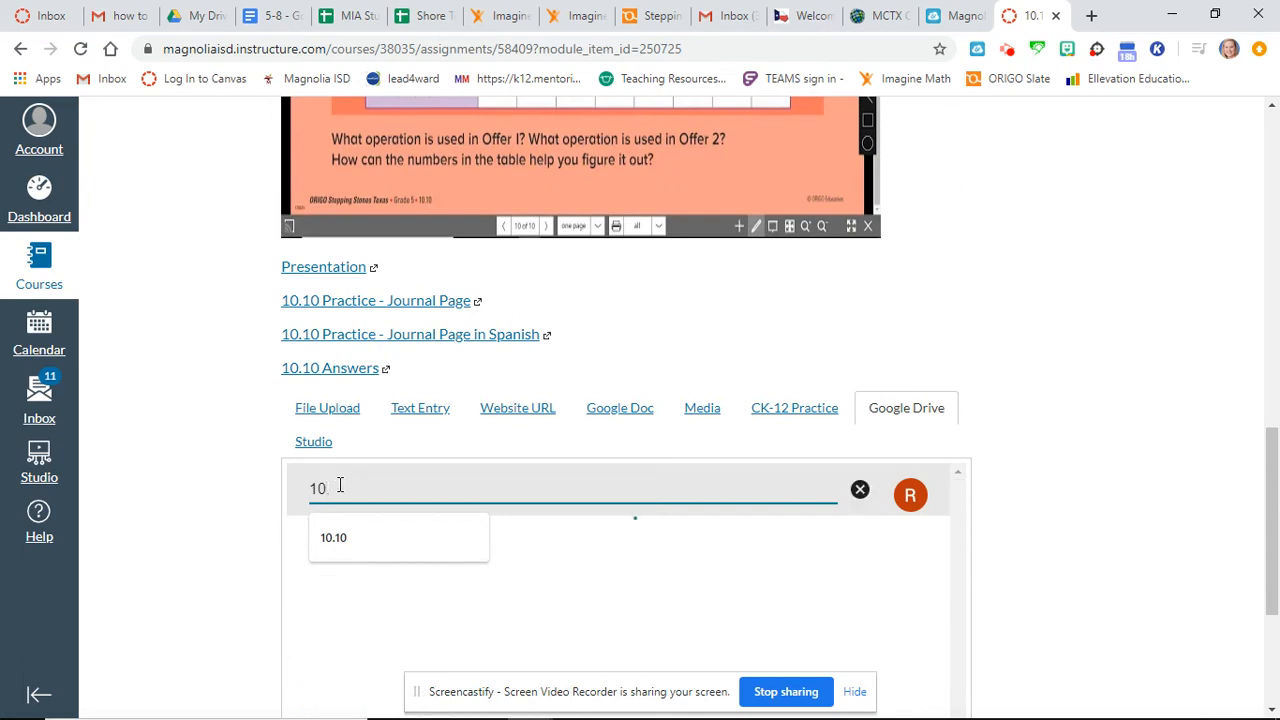
# Select the 10.9 PDF in the Drive file list and attach it to the submission
pyautogui.click(366, 617)
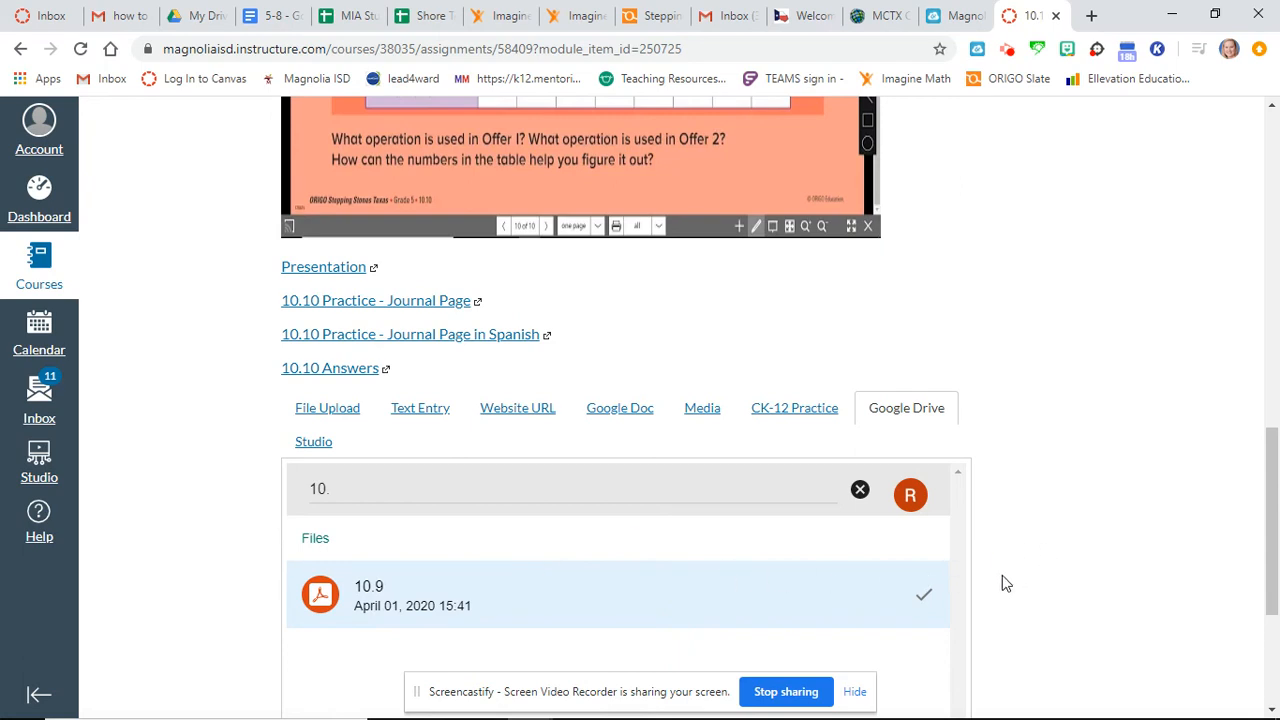
pyautogui.scroll(-2, 1002, 575)
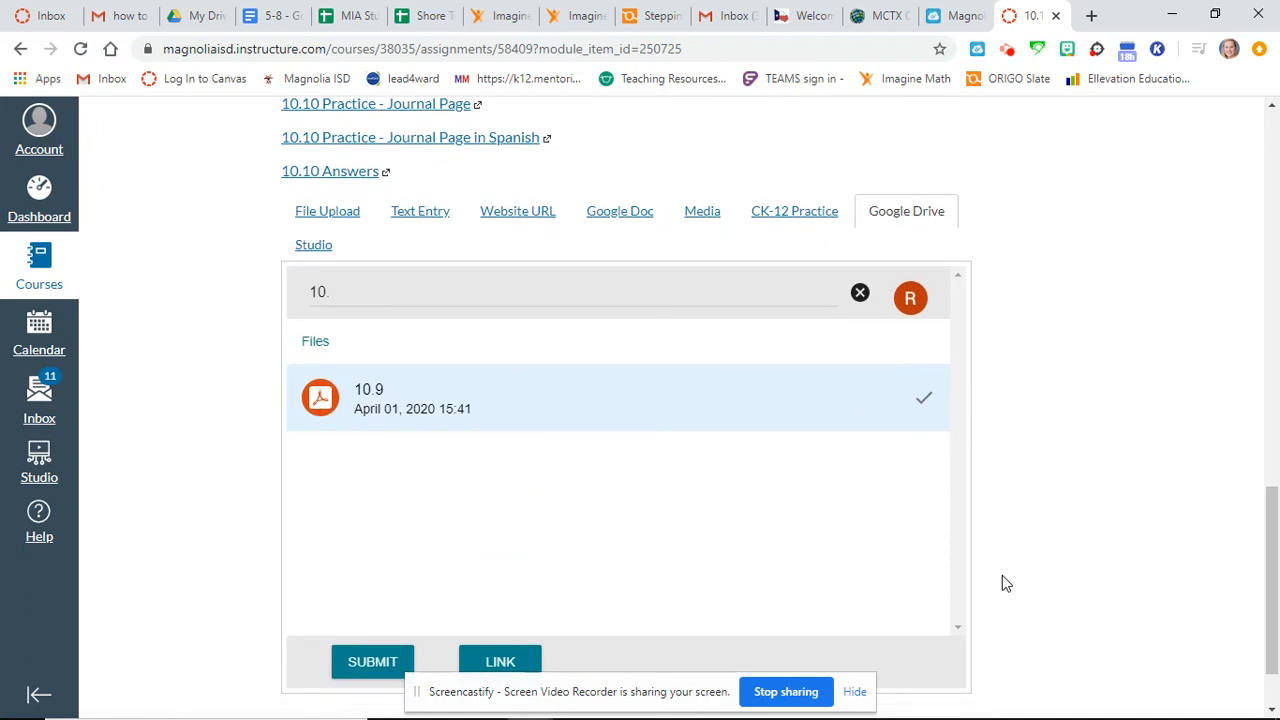
pyautogui.scroll(-1, 1005, 583)
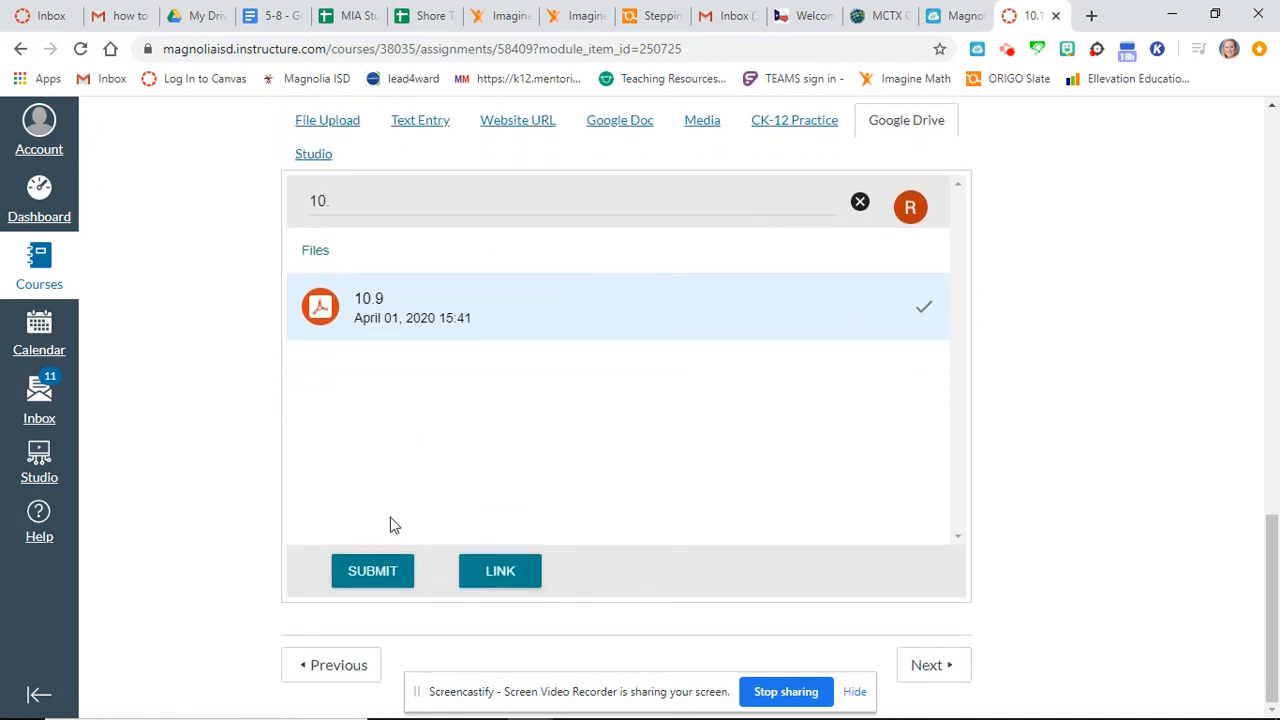
pyautogui.click(367, 580)
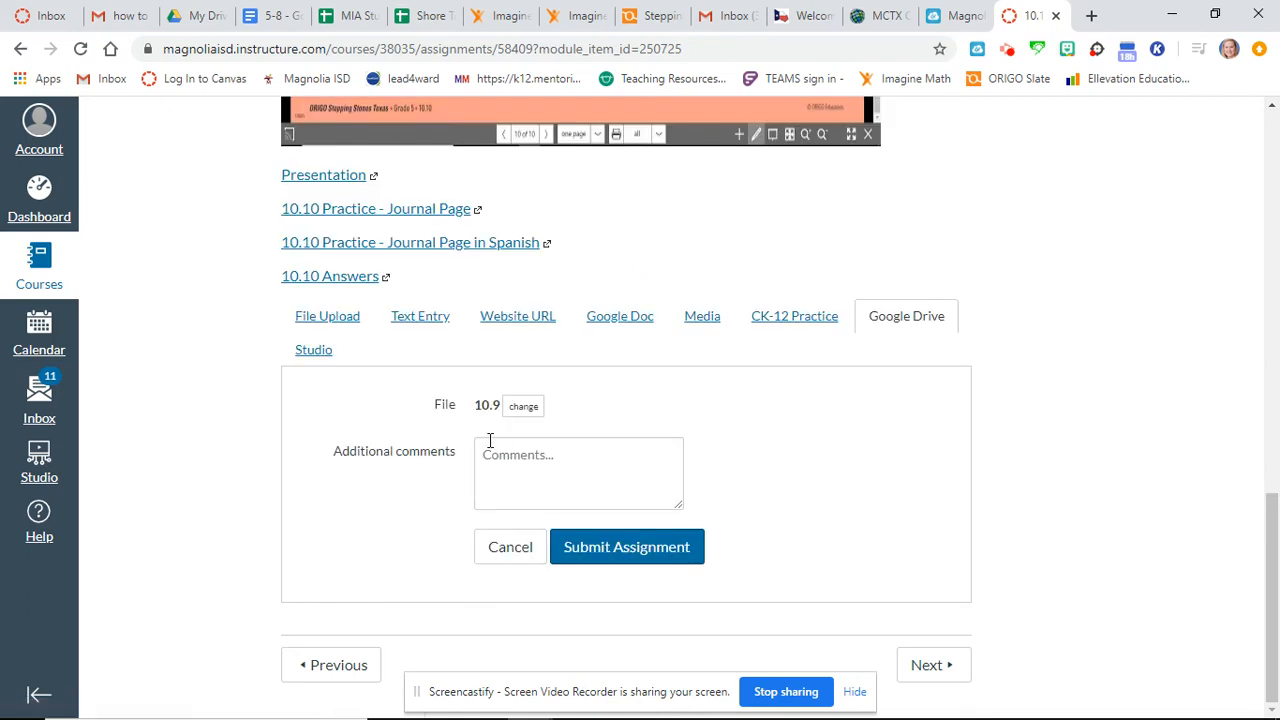
# Add a comment greeting the teacher by name with "here is my work for 10.10!", submit the assignment and acknowledge the notice
pyautogui.click(493, 457)
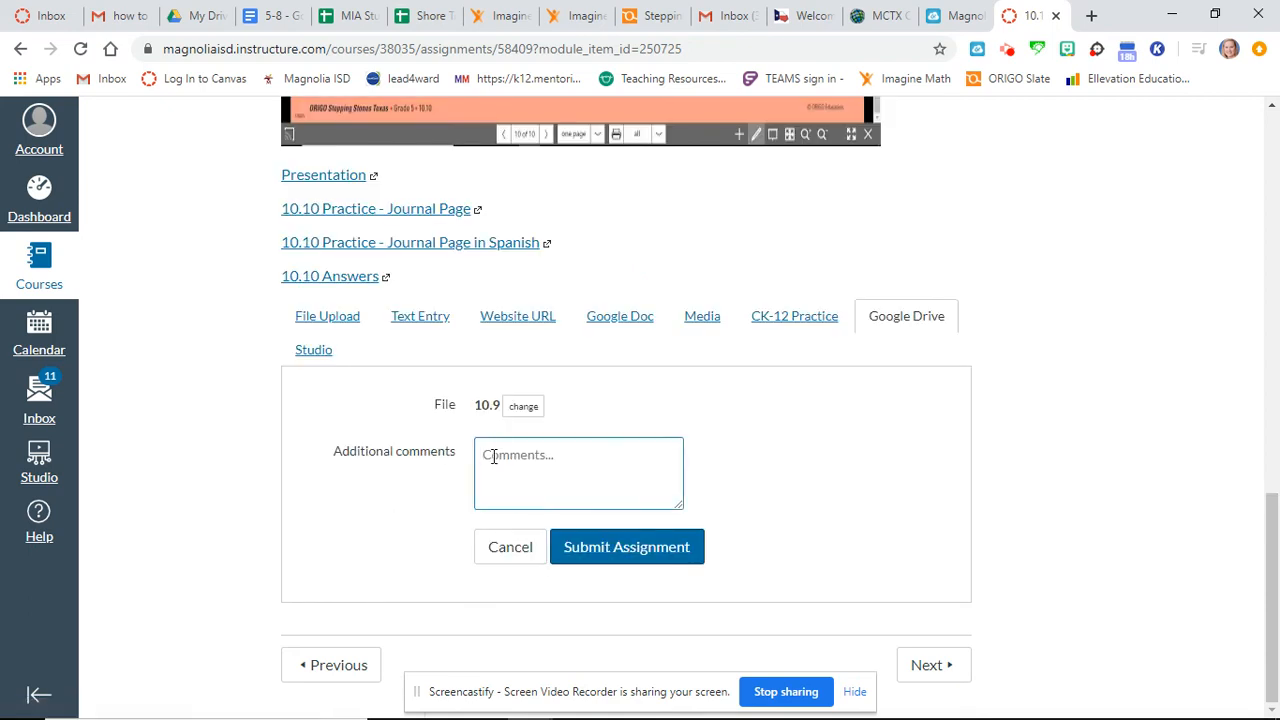
pyautogui.write('H')
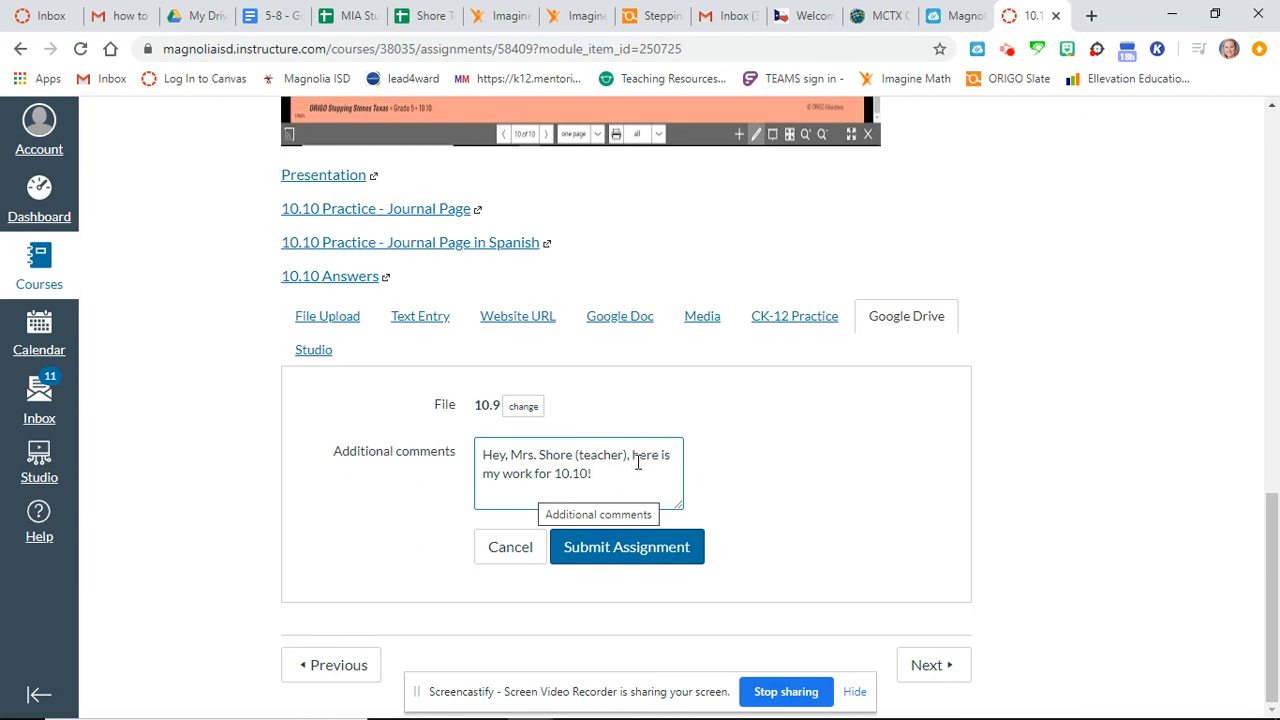
pyautogui.click(618, 542)
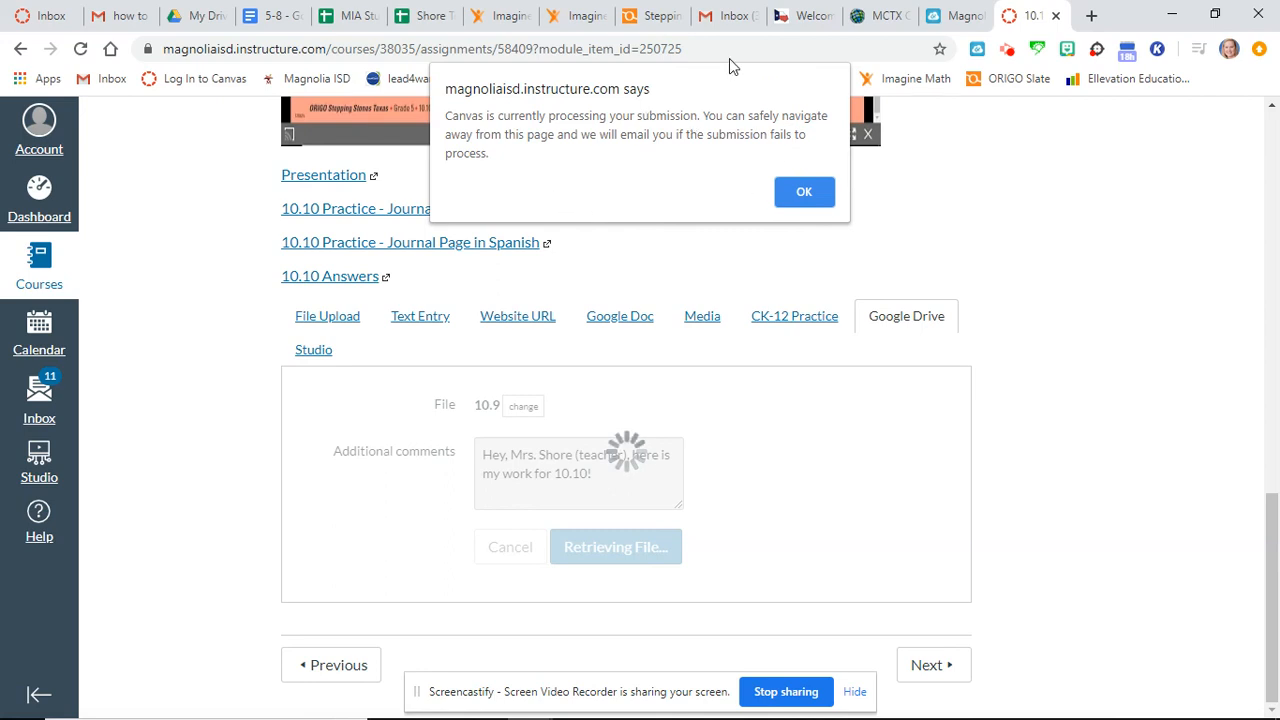
pyautogui.click(804, 193)
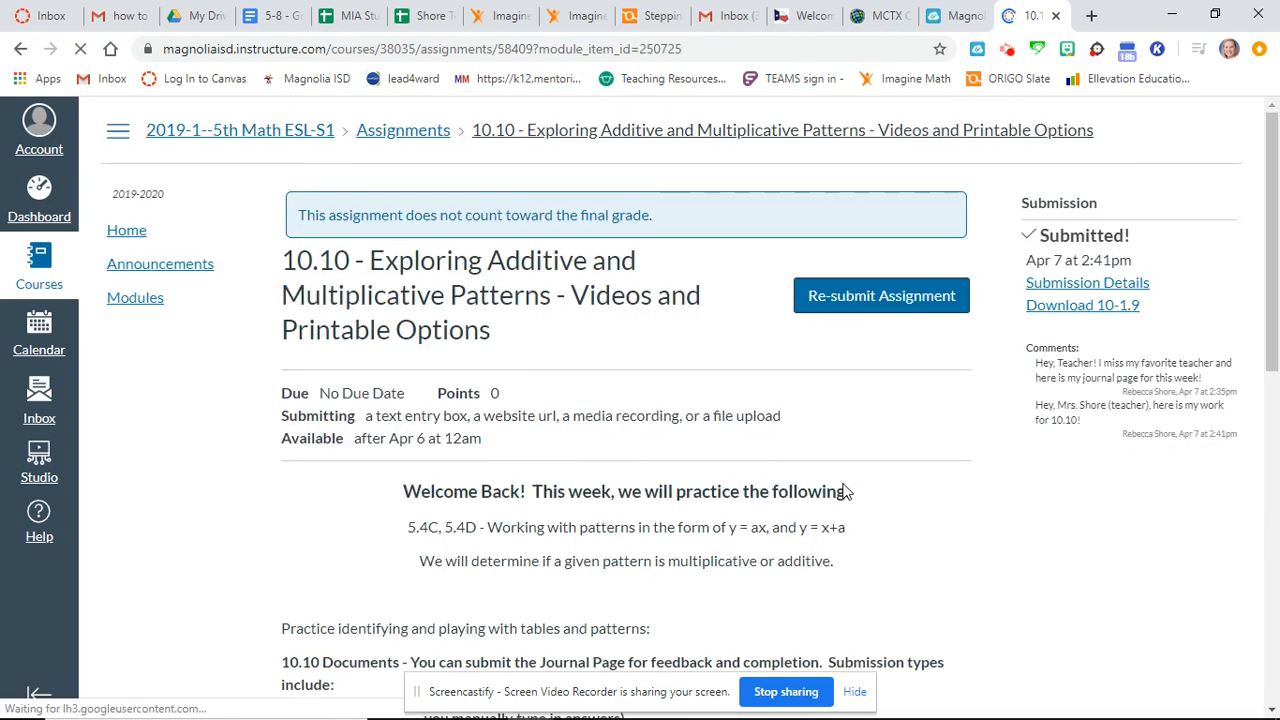
pyautogui.scroll(-10, 845, 491)
pyautogui.scroll(10, 1014, 328)
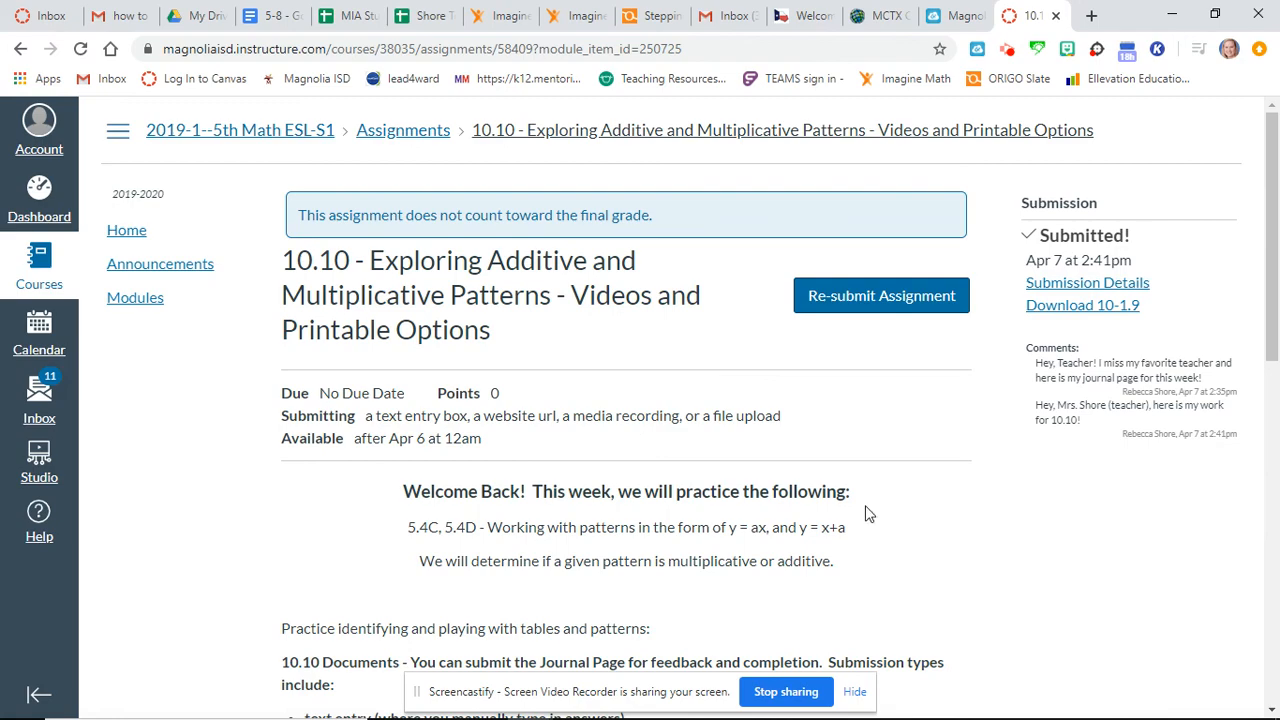
pyautogui.scroll(-6, 868, 513)
pyautogui.scroll(3, 868, 513)
pyautogui.scroll(4, 867, 508)
pyautogui.scroll(-8, 868, 513)
pyautogui.scroll(-3, 866, 512)
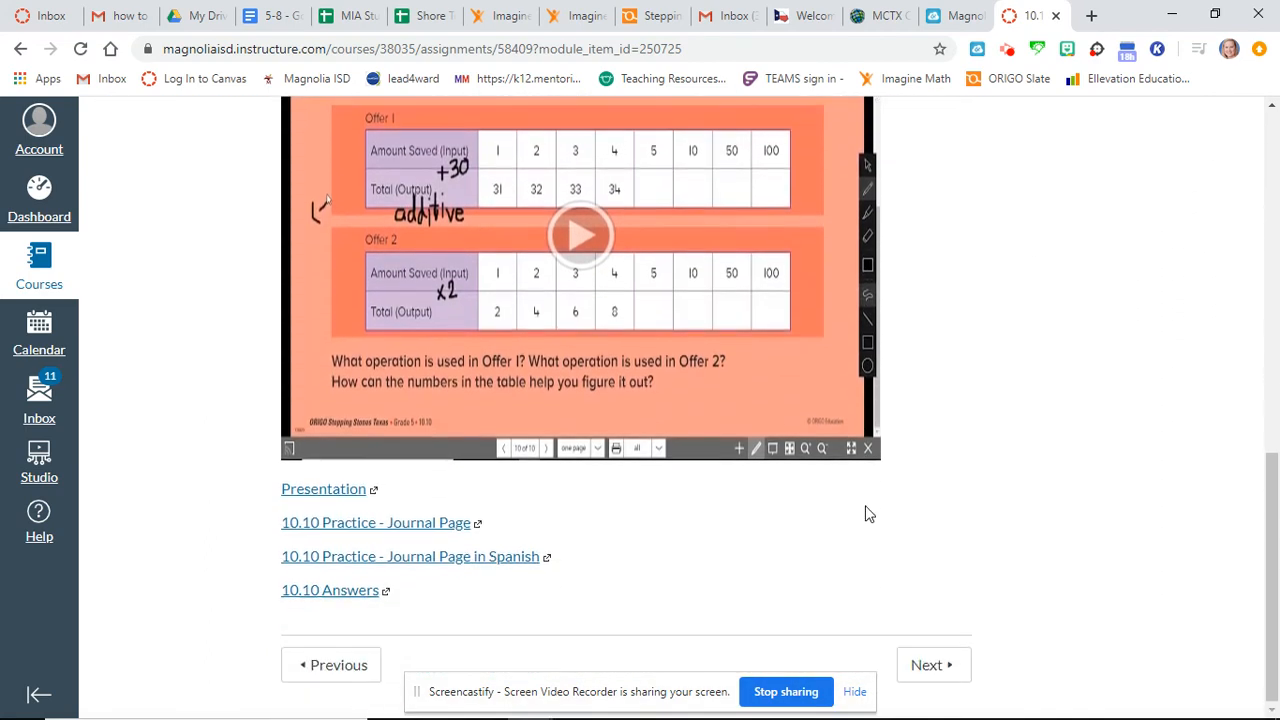